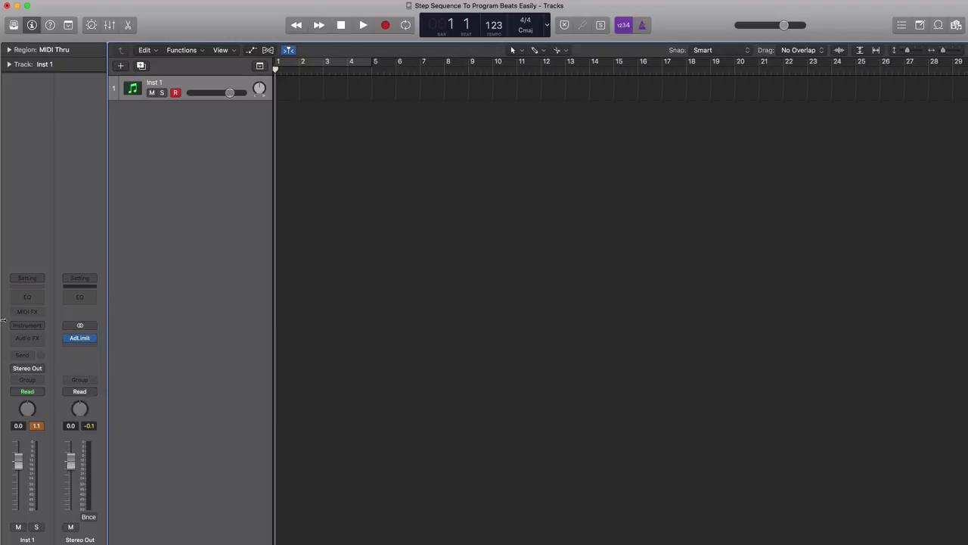
Step: Insert a stereo Ultrabeat drum synth on the instrument track
click(31, 325)
mouse_move(113, 342)
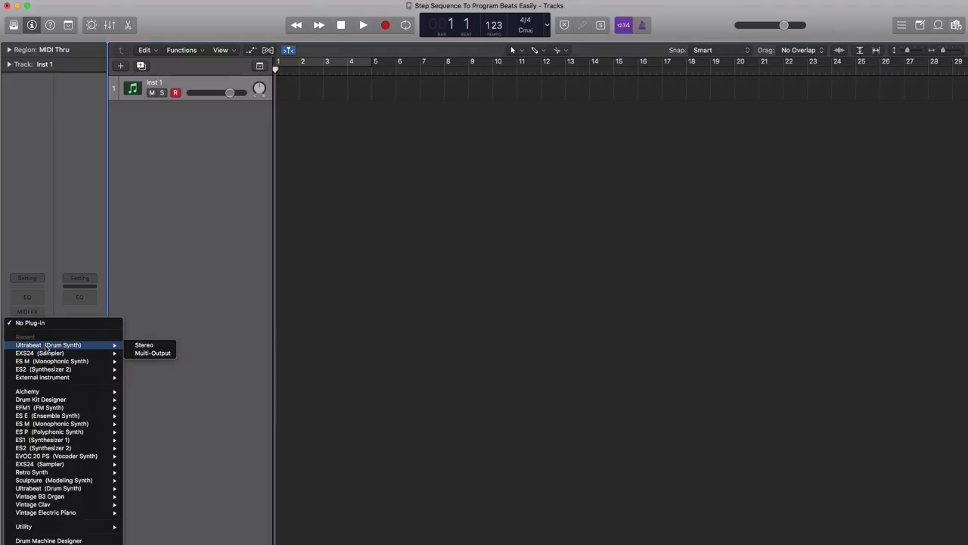
click(148, 350)
Step: Move the Ultrabeat window right and load the Deep House Kit preset from Drum Kits
drag(299, 57, 587, 83)
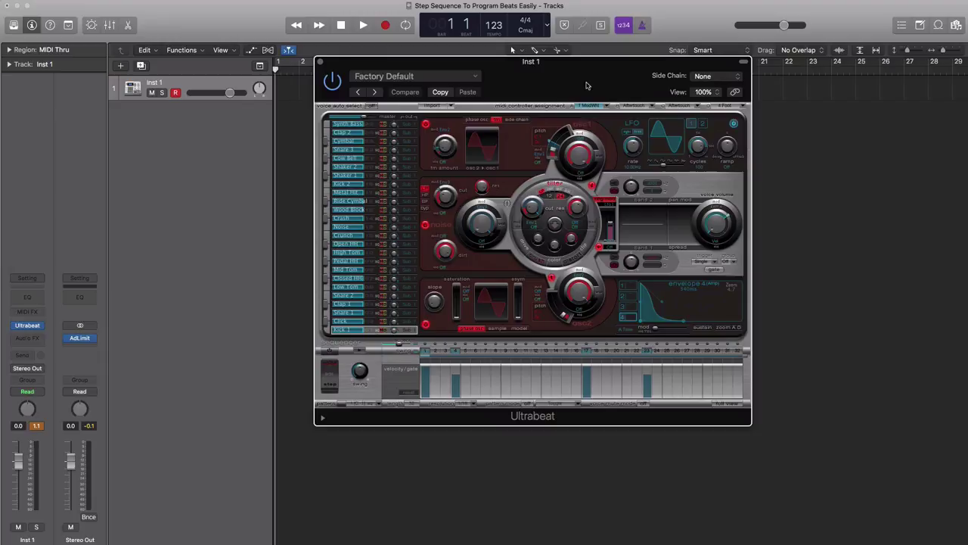
click(454, 78)
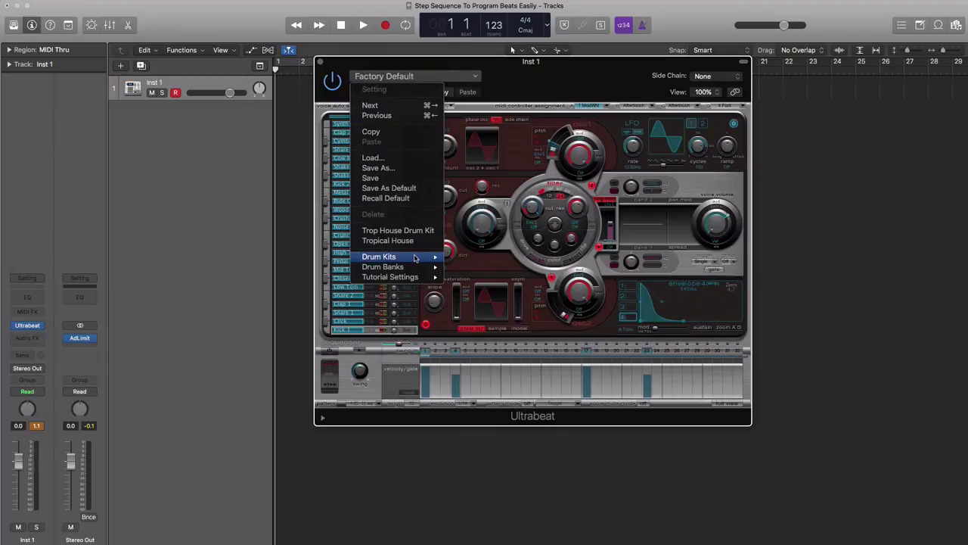
mouse_move(401, 257)
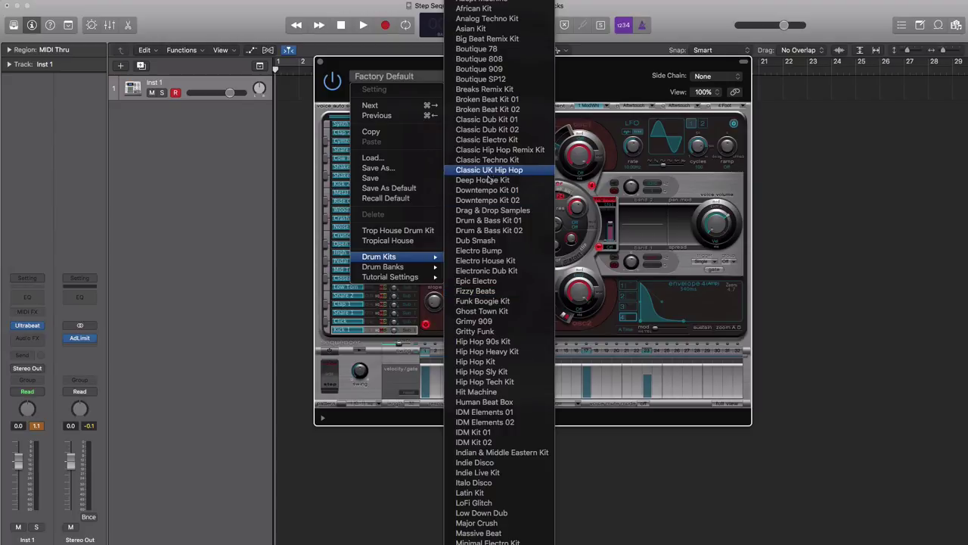
click(485, 180)
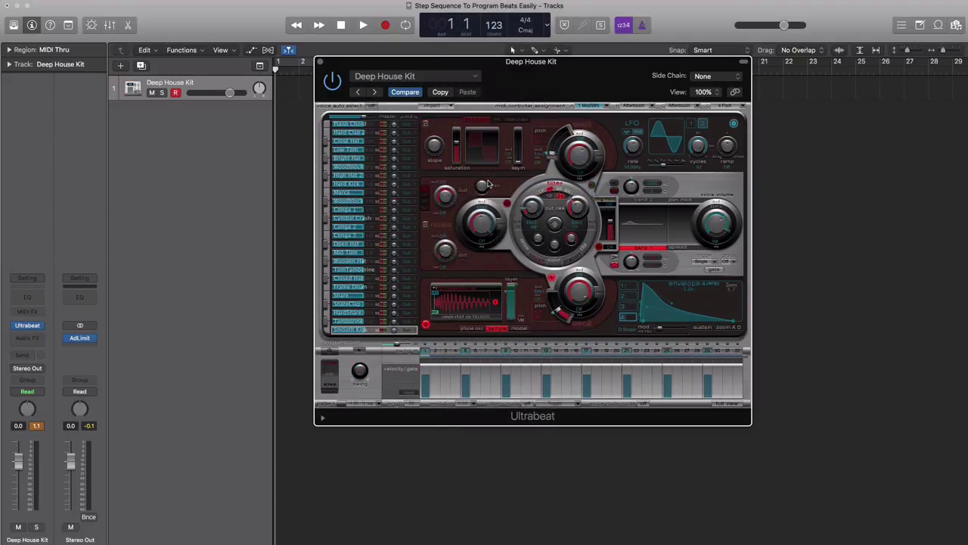
Step: Show Ultrabeat's full step grid, turn the step sequencer on, and audition the pattern
click(724, 404)
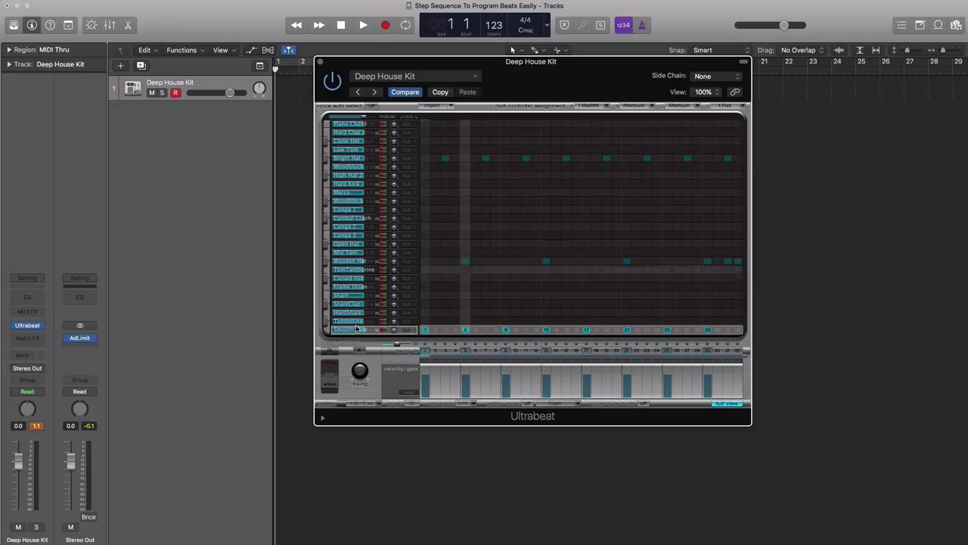
click(327, 354)
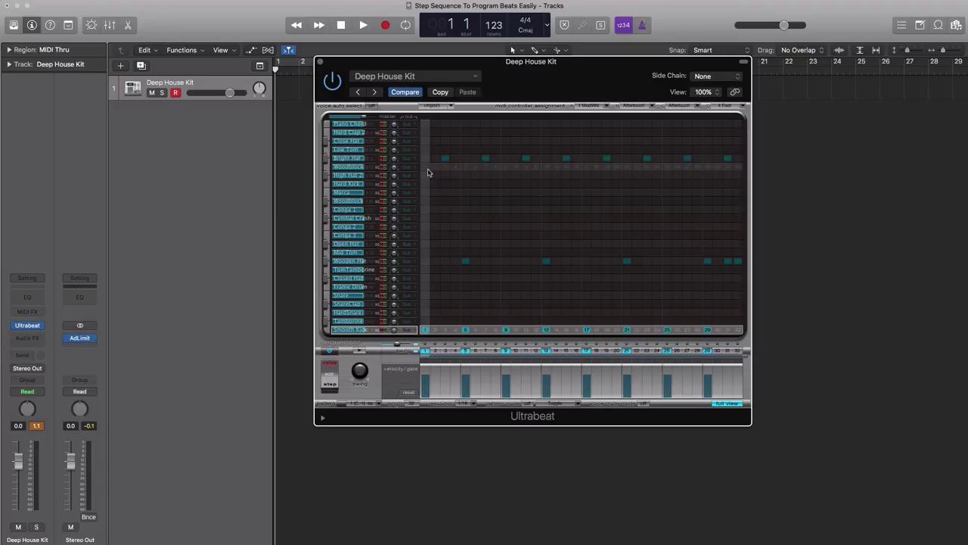
key(space)
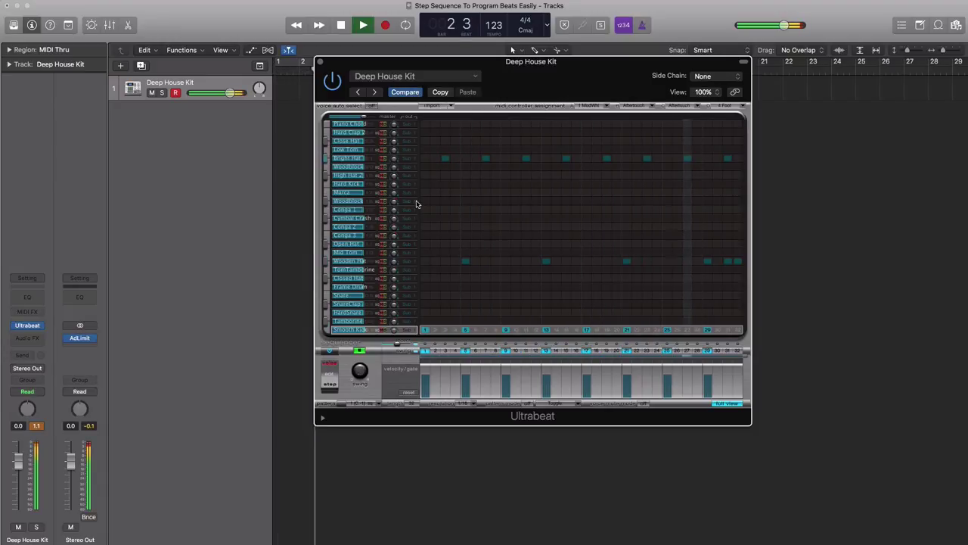
key(space)
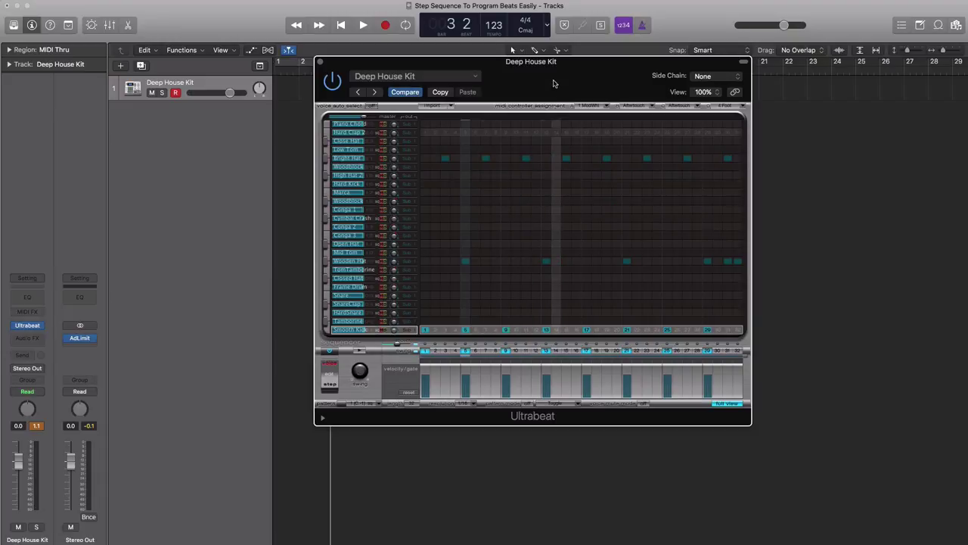
Step: Set a cycle region over bars 7–8 and nudge the Ultrabeat window into place
drag(553, 81, 572, 107)
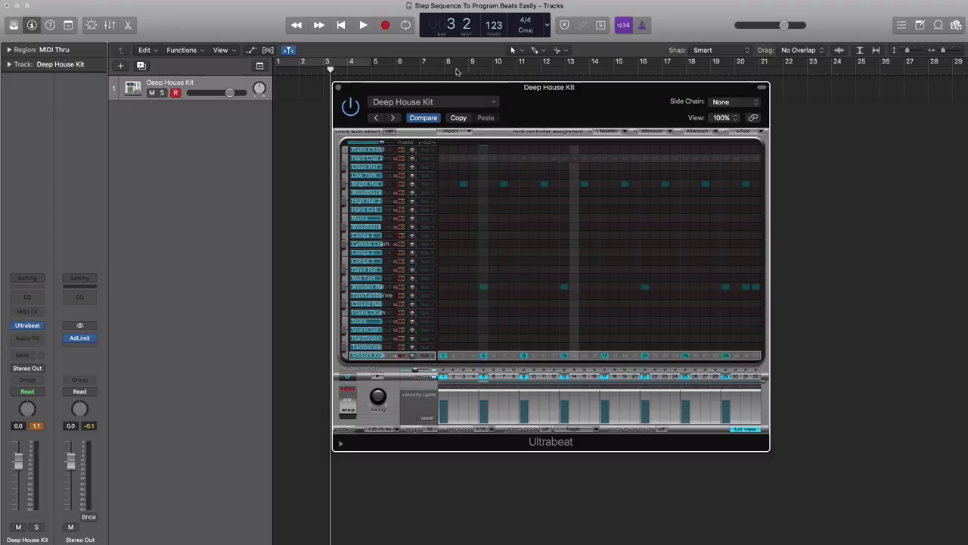
drag(423, 65, 470, 65)
drag(567, 99, 565, 87)
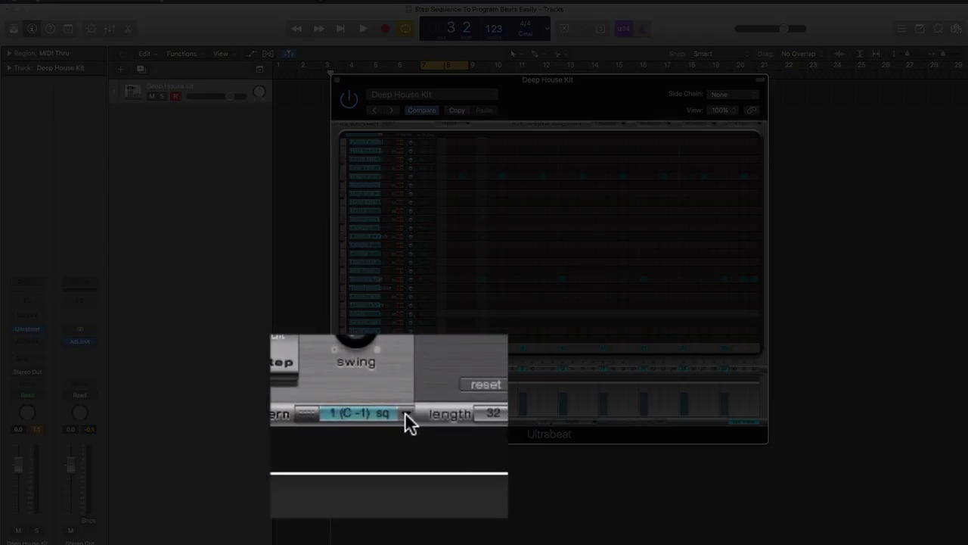
Step: Clear all steps from pattern 1, play the empty loop, and audition the Smooth Kick
right_click(387, 419)
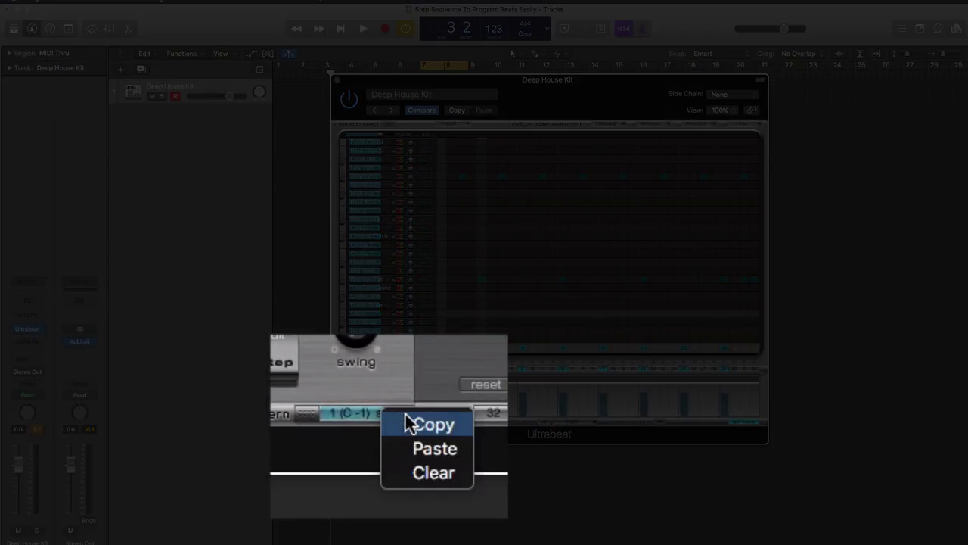
click(421, 477)
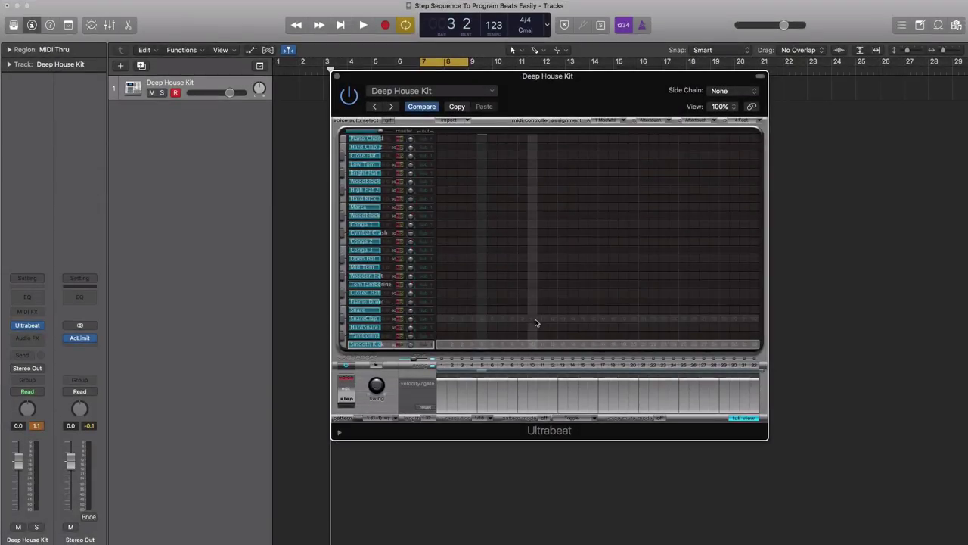
key(space)
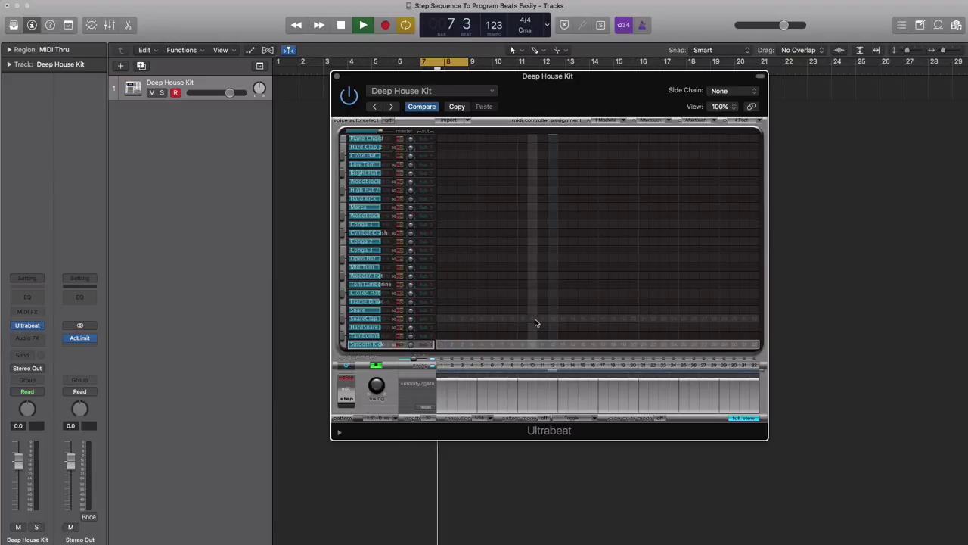
key(space)
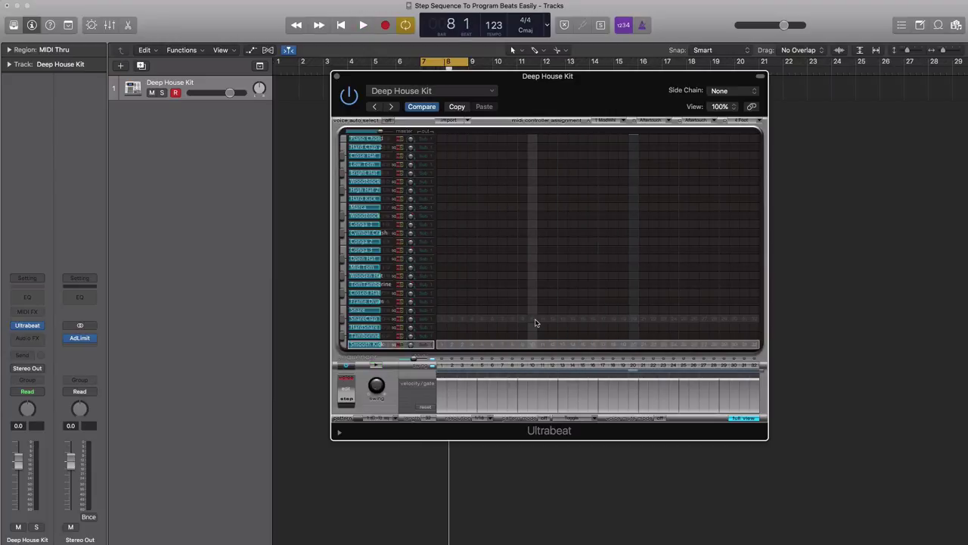
click(341, 346)
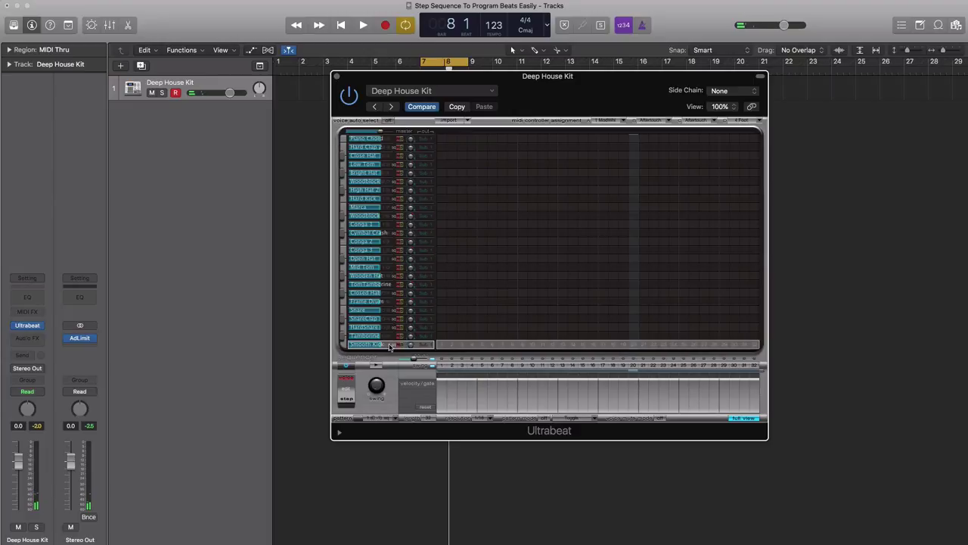
Step: Add kick hits on every downbeat (steps 1, 5, 9 … 29) and play the pattern
right_click(531, 351)
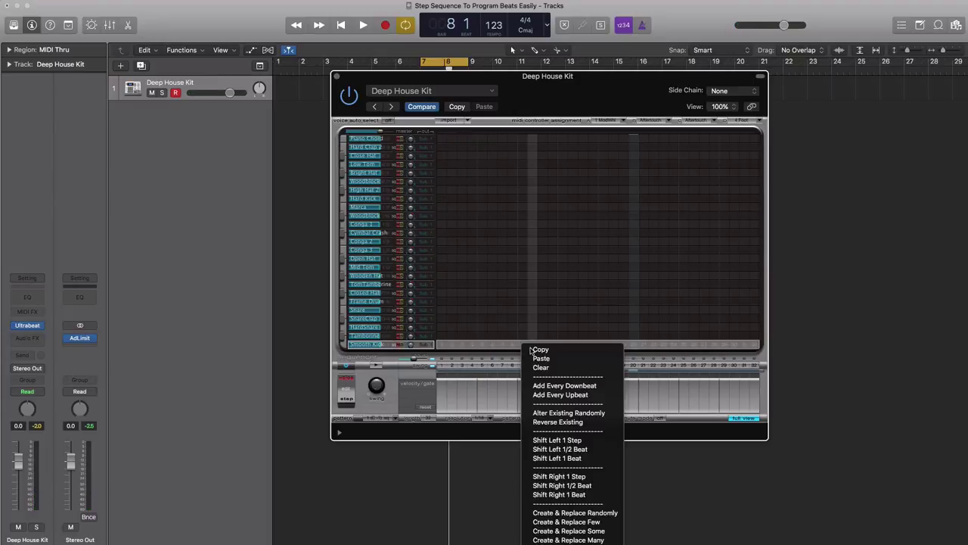
click(577, 386)
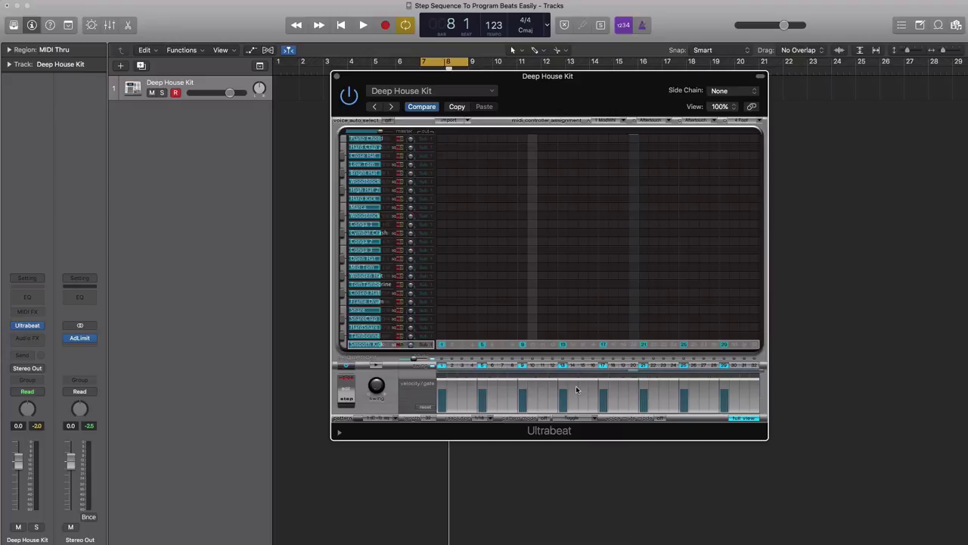
key(space)
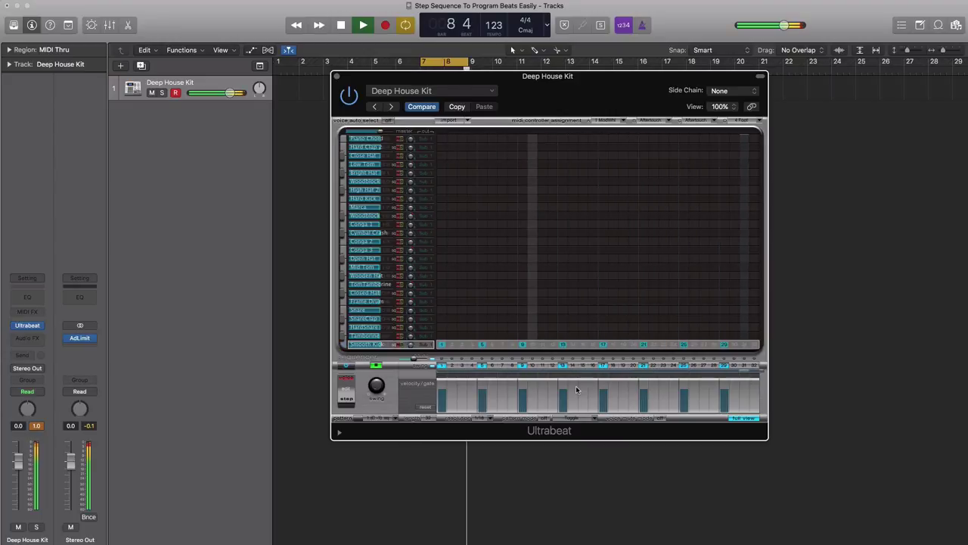
key(space)
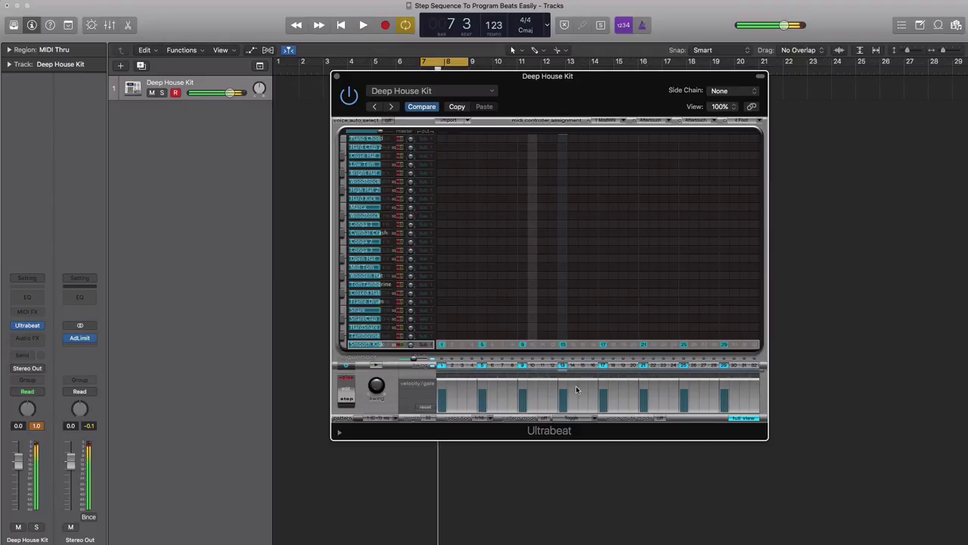
Step: Turn on Snare steps 5, 13, 21 and 29, then play the beat back
click(353, 302)
click(341, 311)
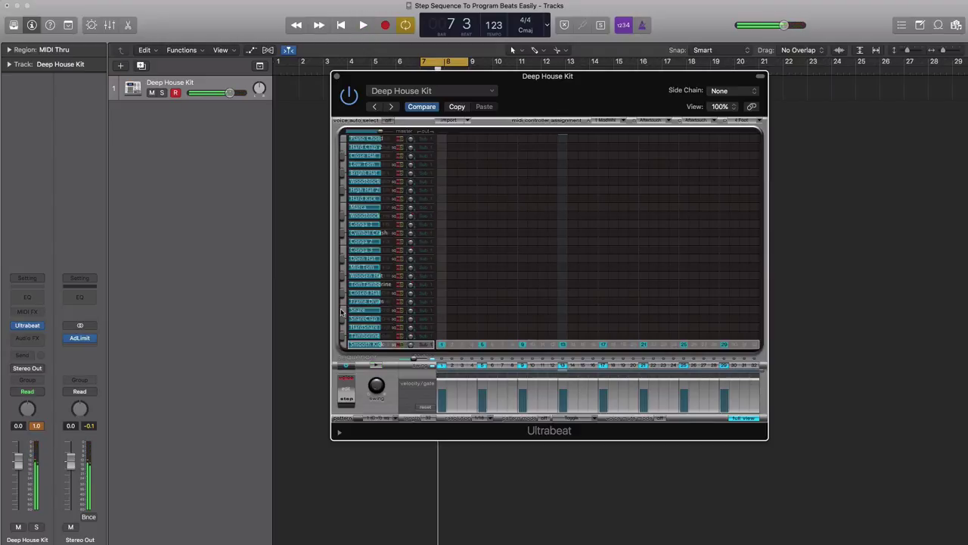
click(480, 312)
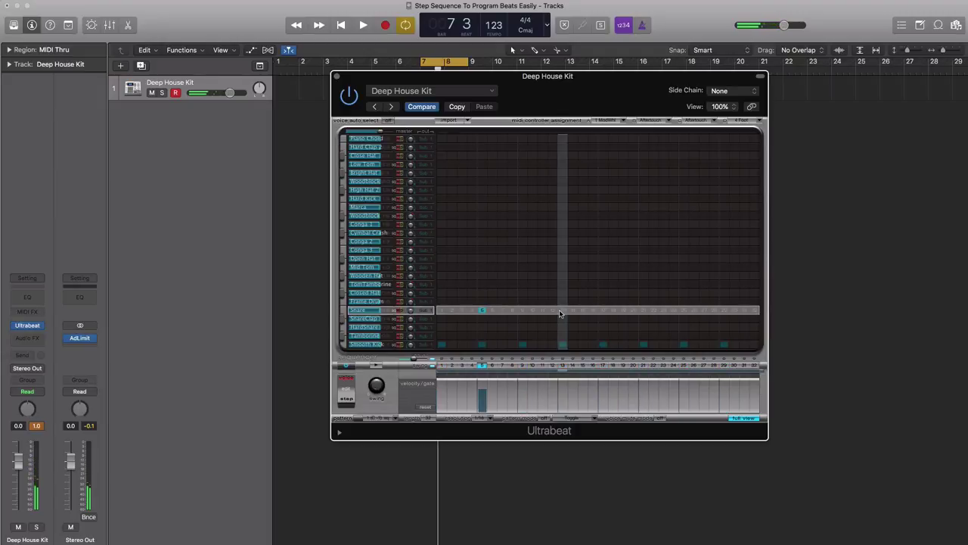
click(561, 312)
click(643, 312)
click(724, 313)
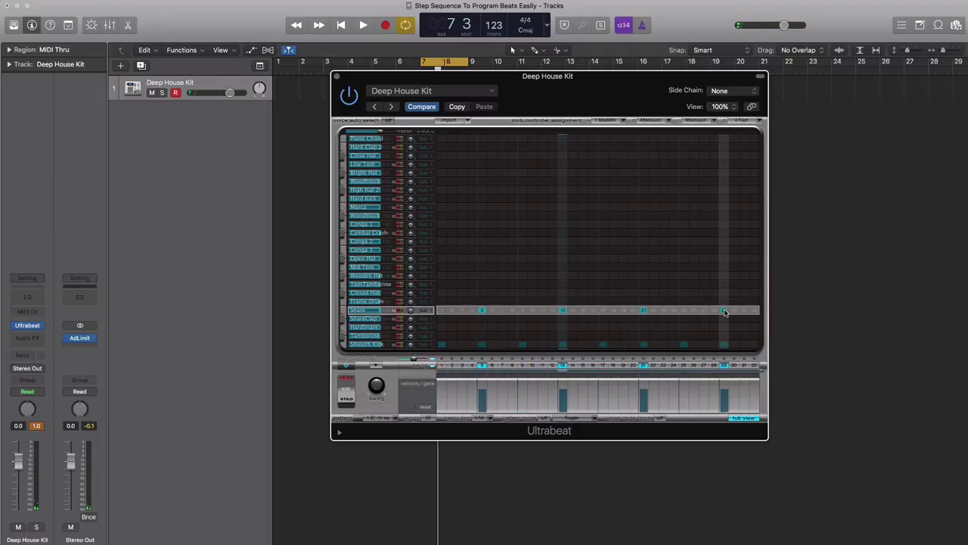
key(space)
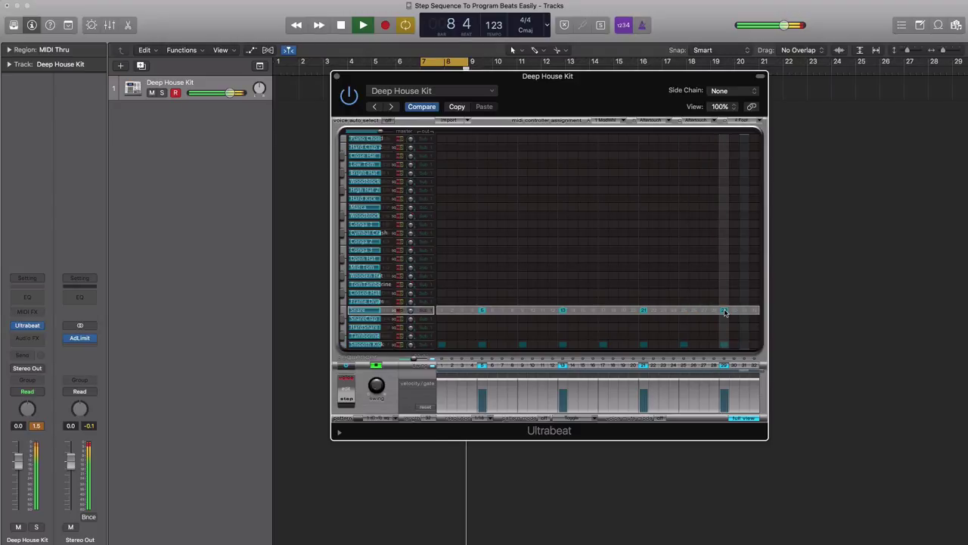
key(space)
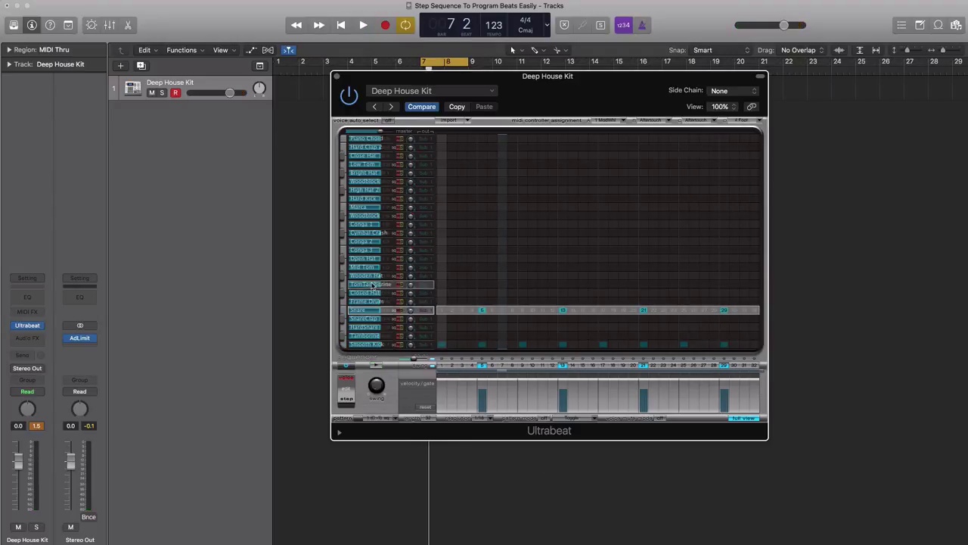
Step: Add Open Hat hits on every upbeat and raise its level to -4.5 dB during playback
click(342, 261)
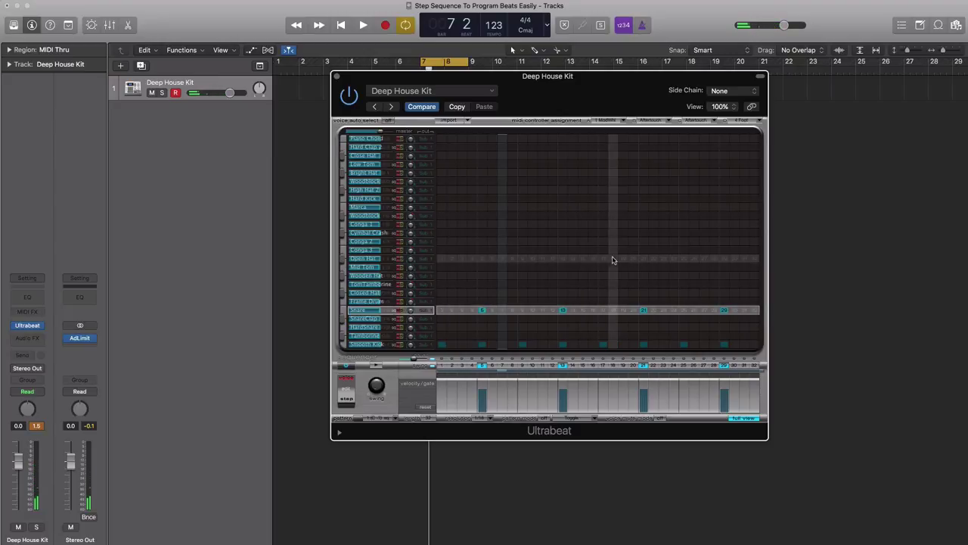
right_click(569, 260)
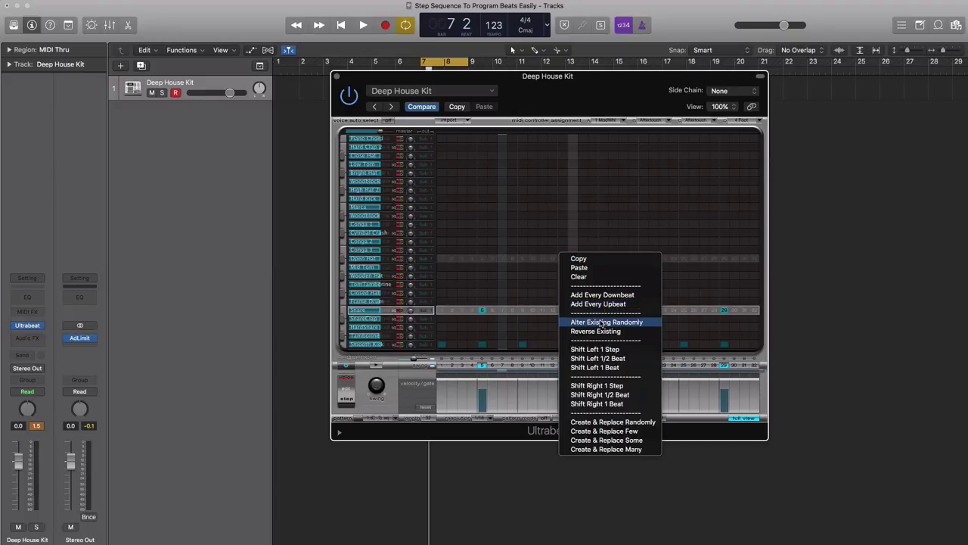
click(603, 307)
key(space)
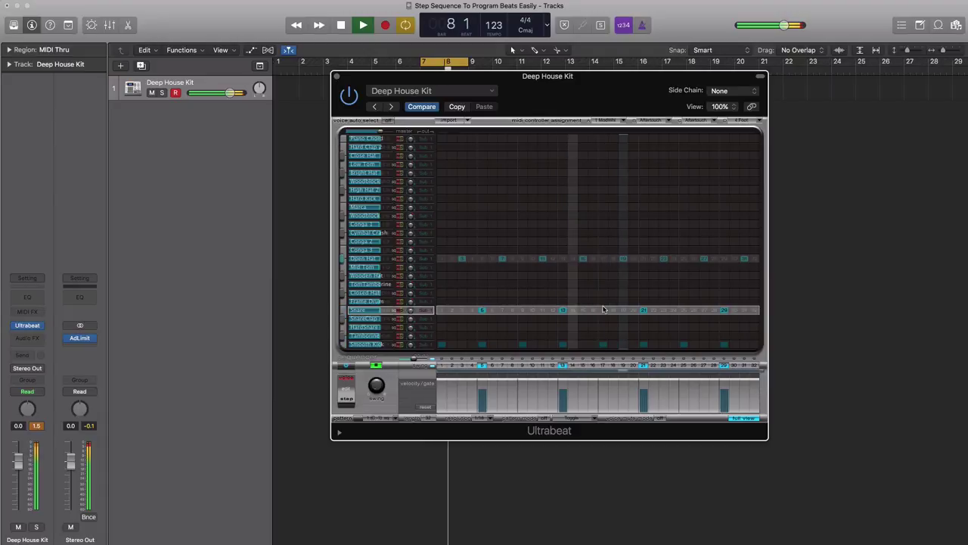
mouse_move(387, 260)
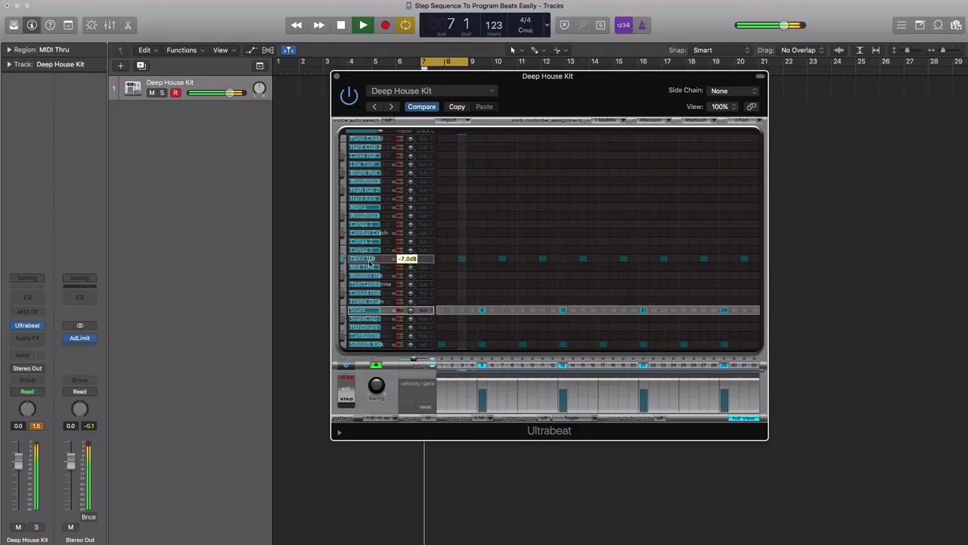
drag(368, 263, 373, 263)
key(space)
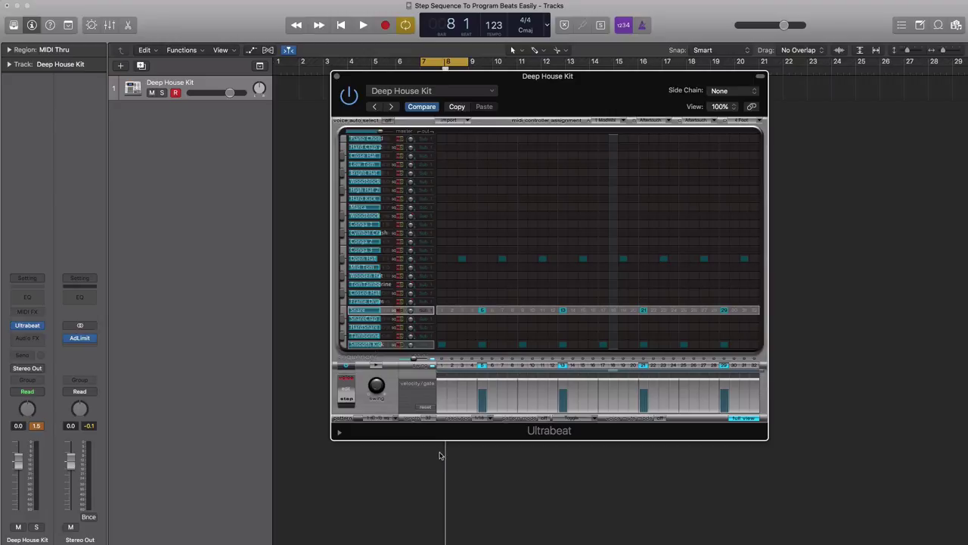
Step: Generate a few random Woodblock hits with Create & Replace Few and play them
click(342, 219)
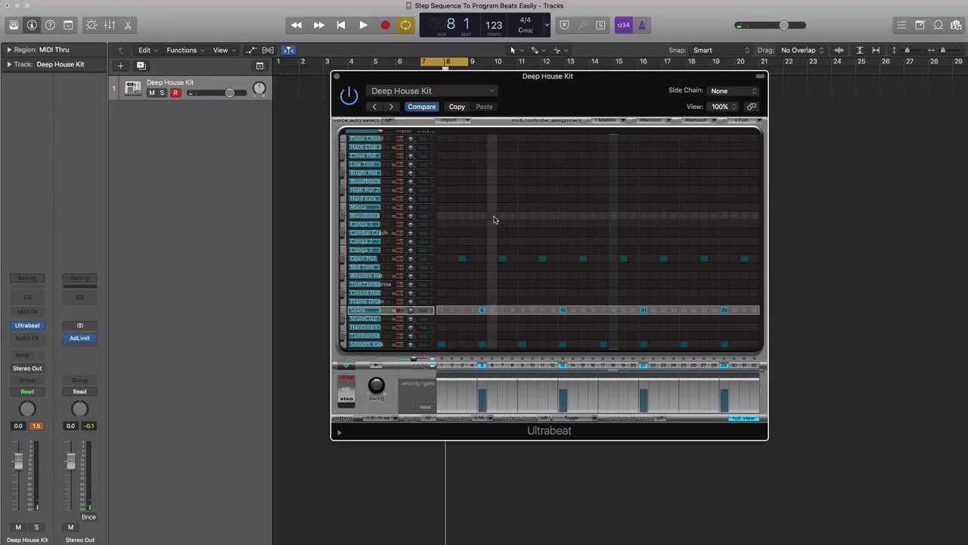
right_click(553, 220)
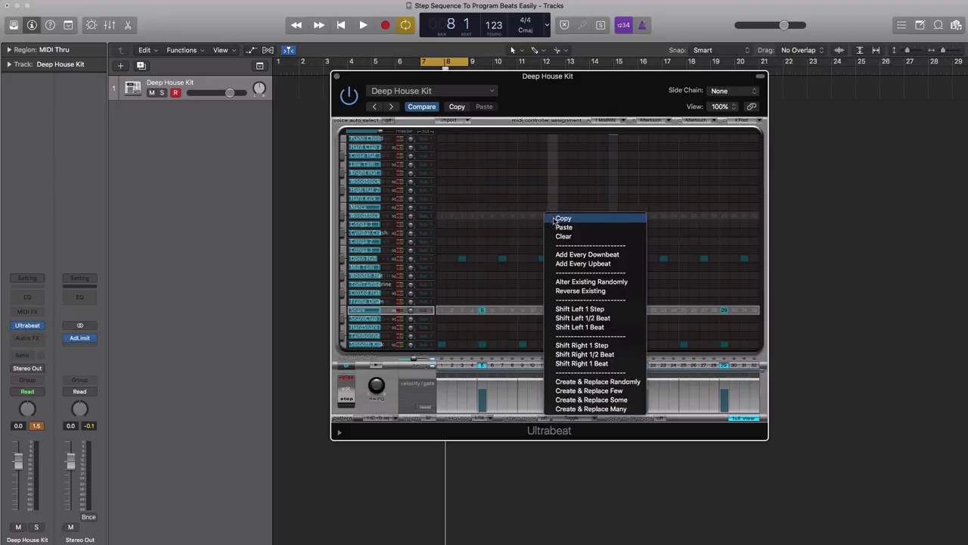
click(599, 382)
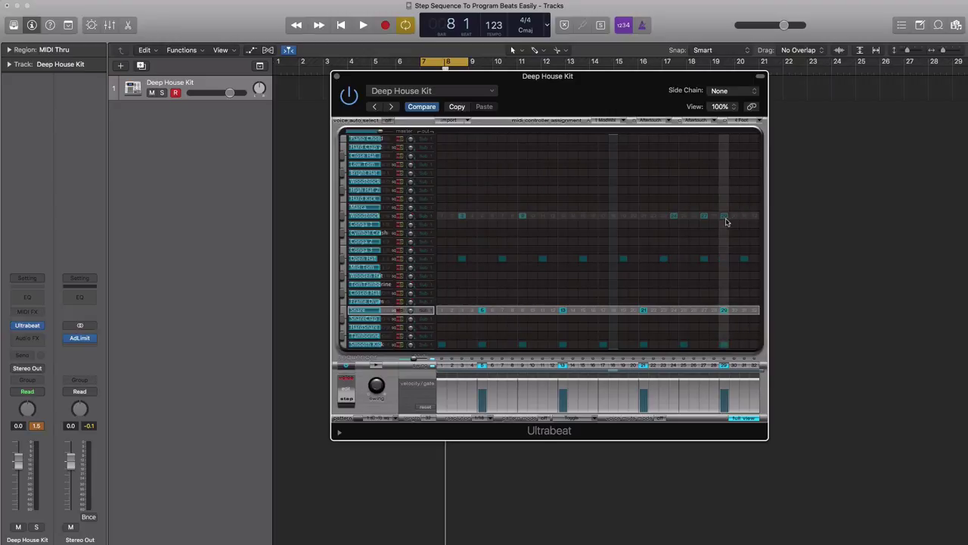
key(space)
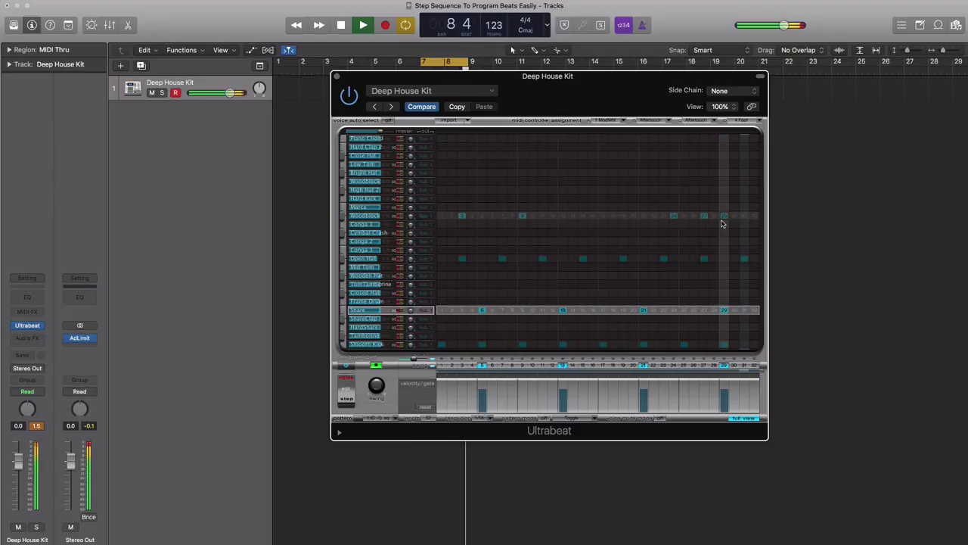
key(space)
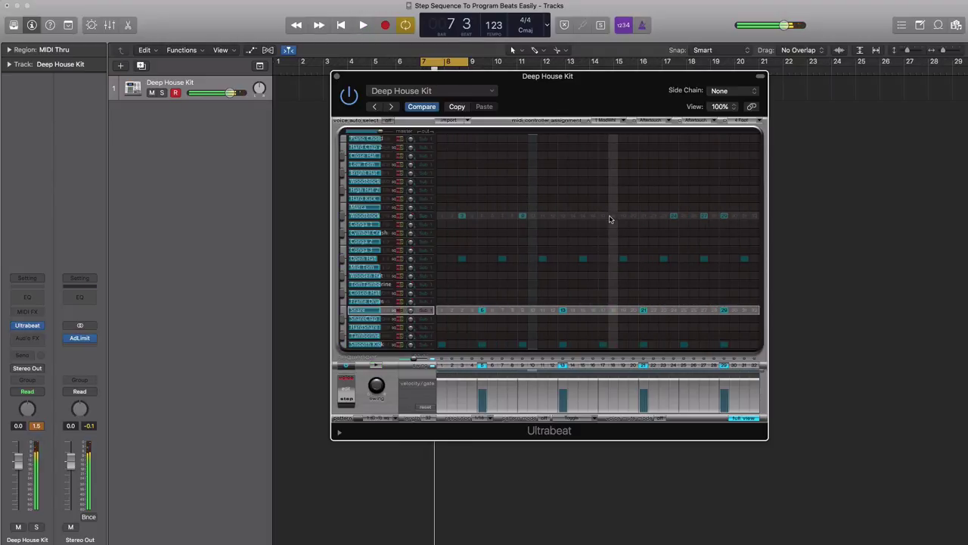
Step: Replace the Woodblock hits with many random ones and play the beat
right_click(610, 219)
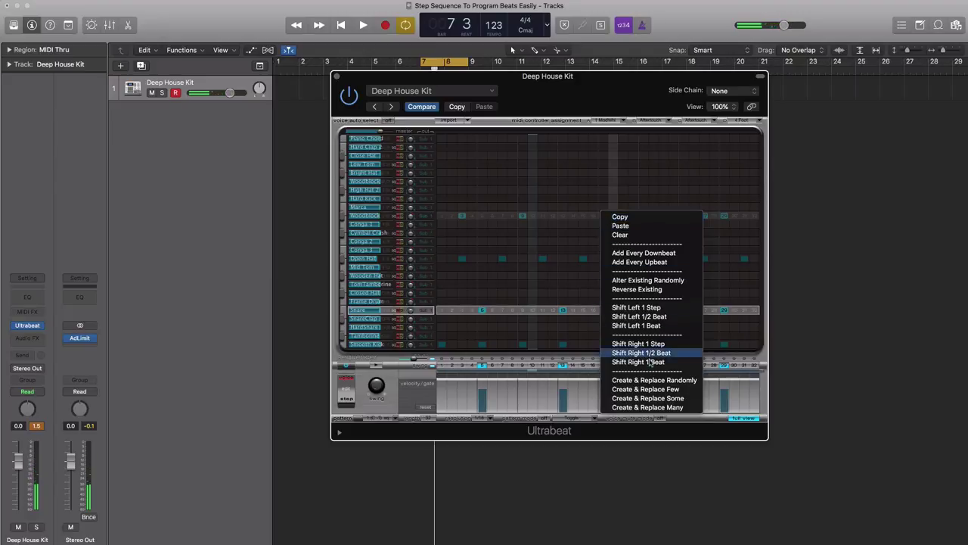
click(657, 408)
key(space)
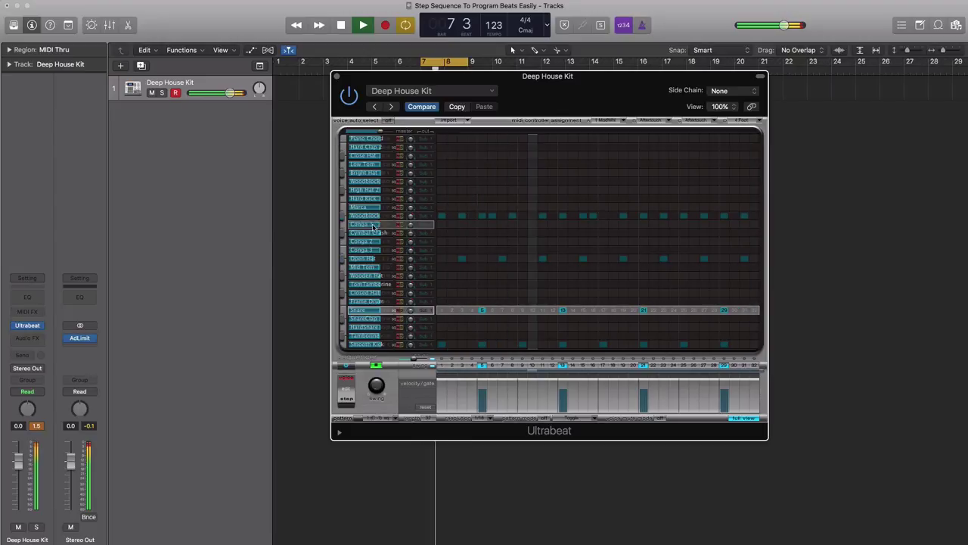
mouse_move(381, 219)
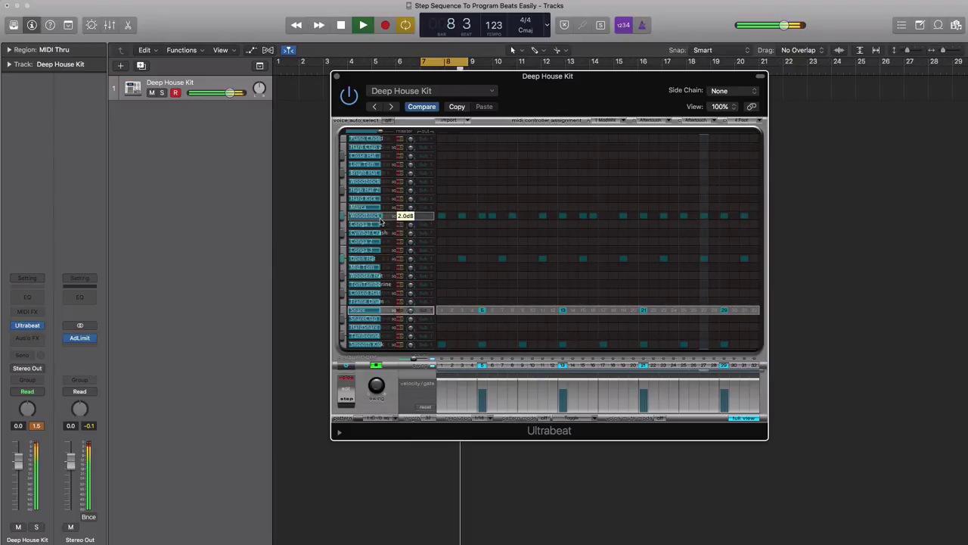
Step: Generate random Conga 1 hits and start playback
key(space)
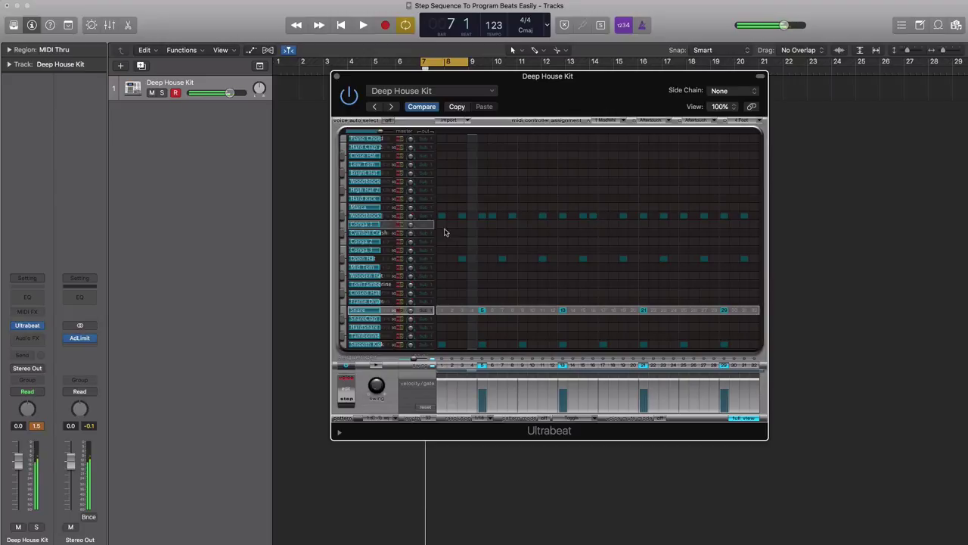
right_click(551, 228)
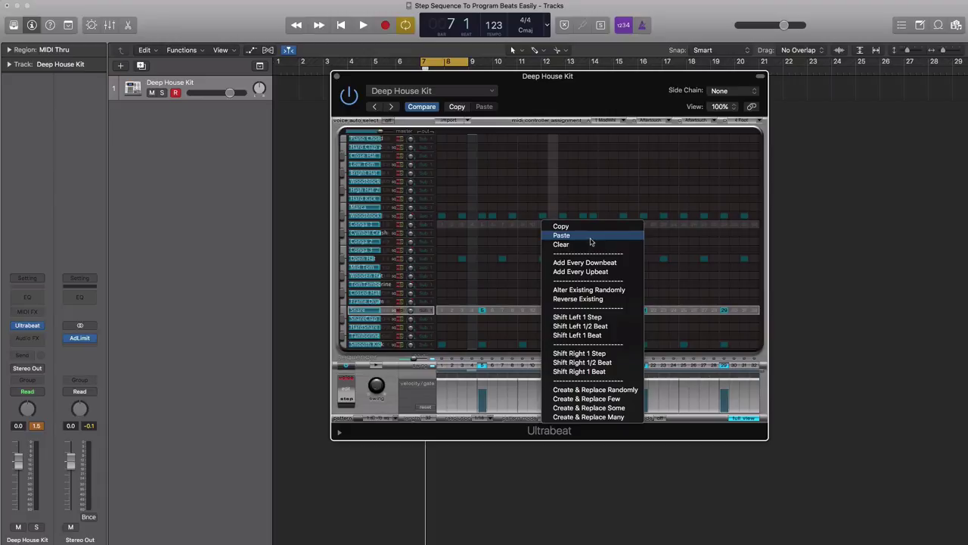
click(534, 226)
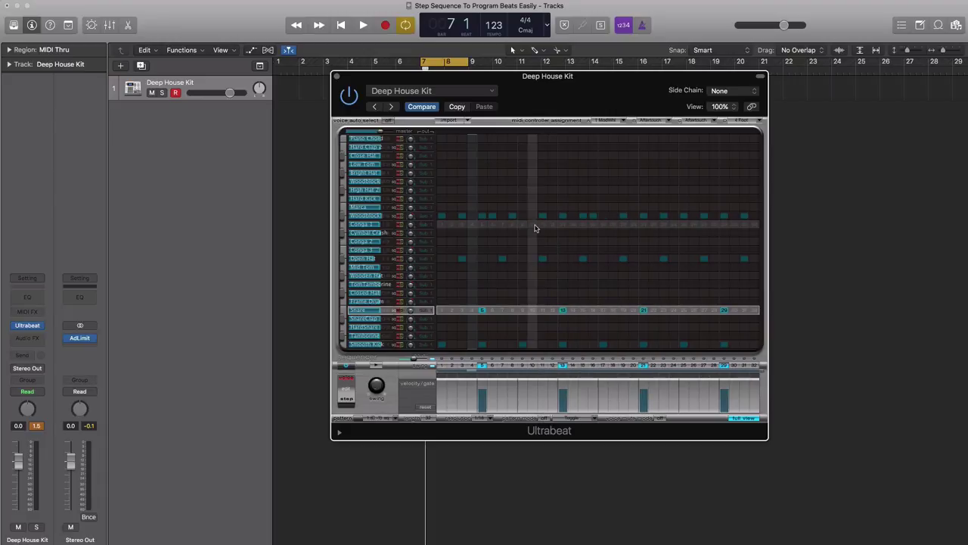
right_click(535, 227)
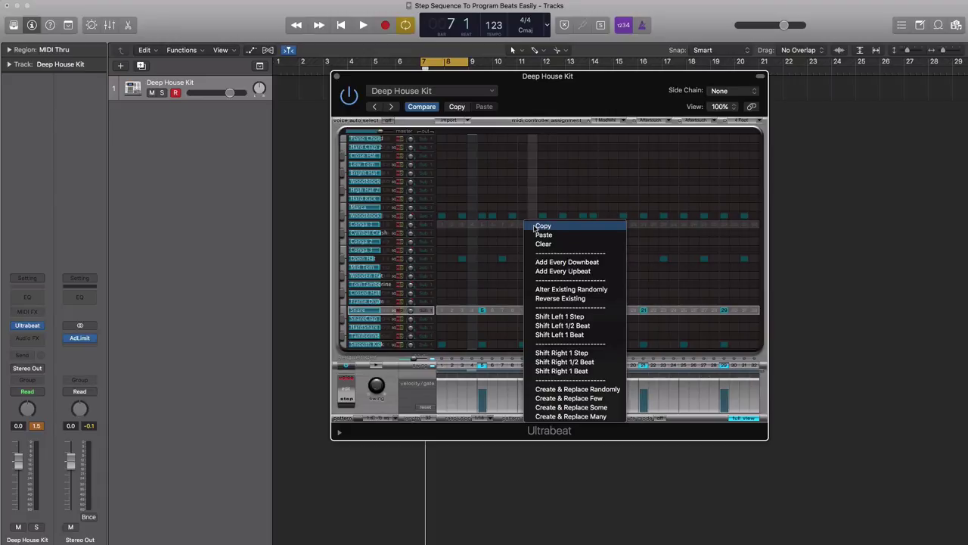
click(573, 413)
key(space)
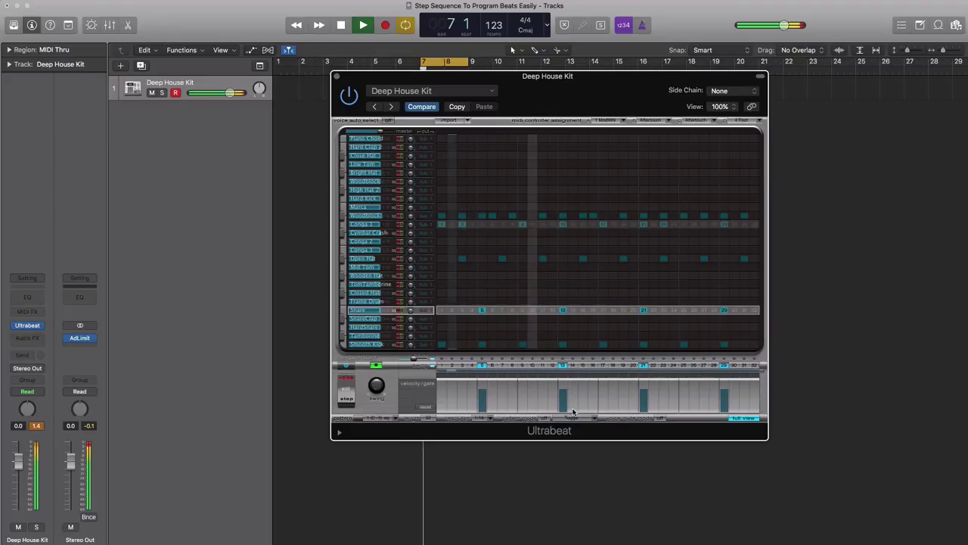
Step: Regenerate the Conga lane with Create & Replace Few and play the new pattern
right_click(590, 226)
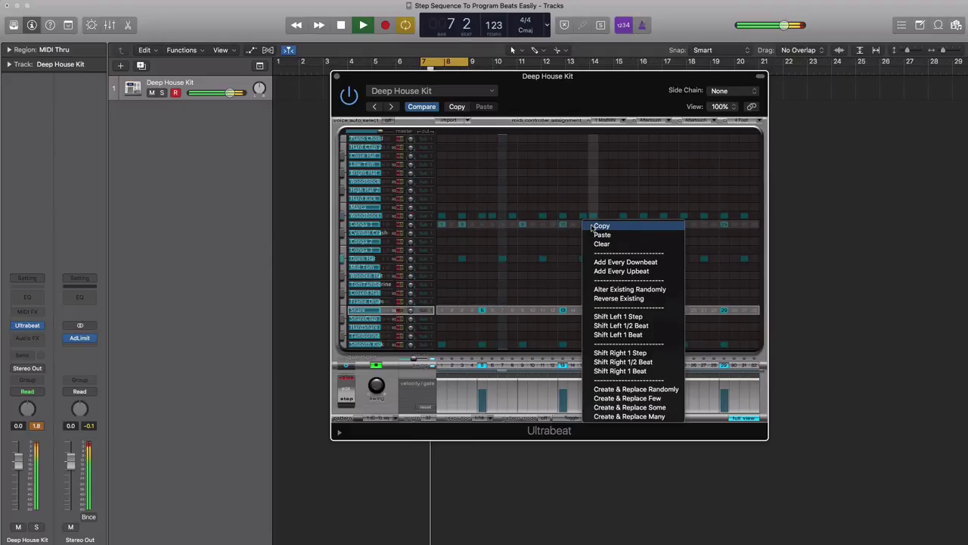
click(605, 321)
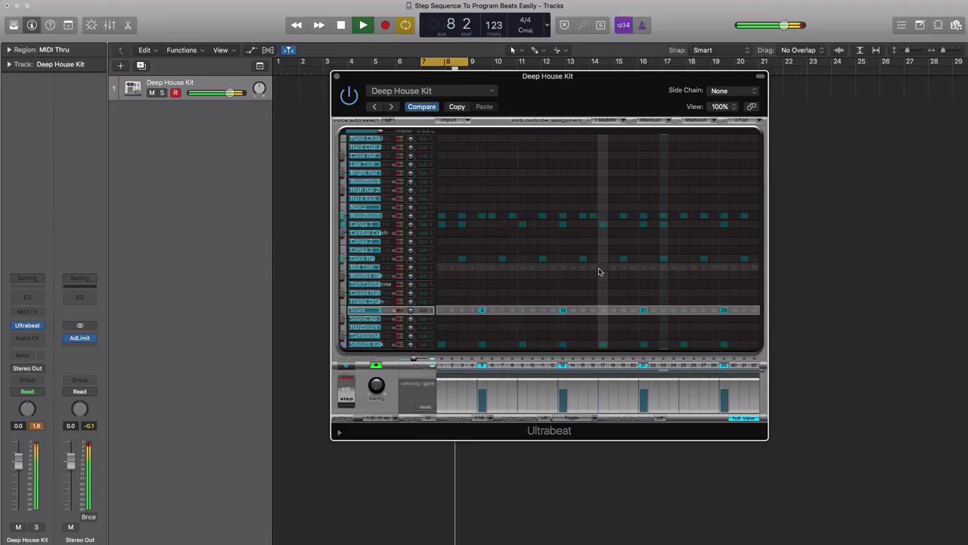
key(space)
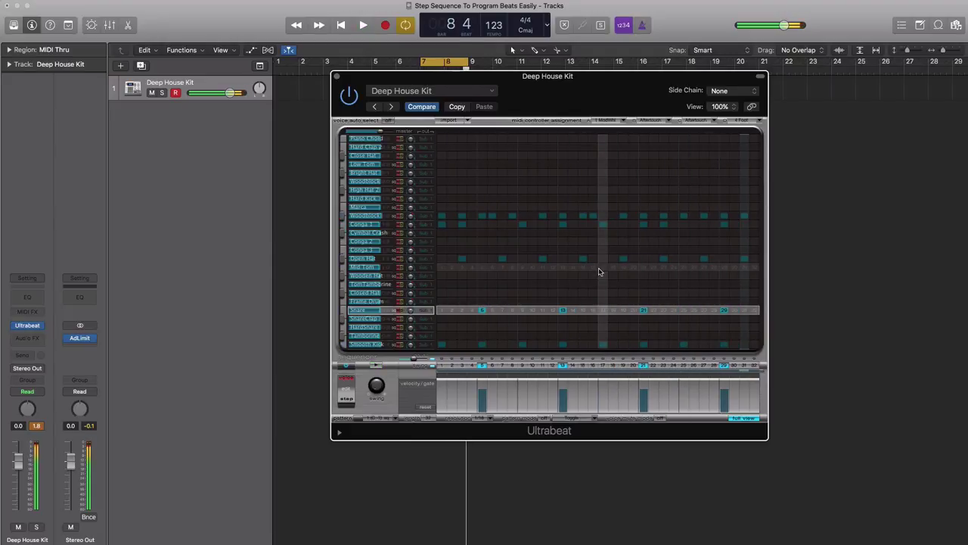
right_click(581, 228)
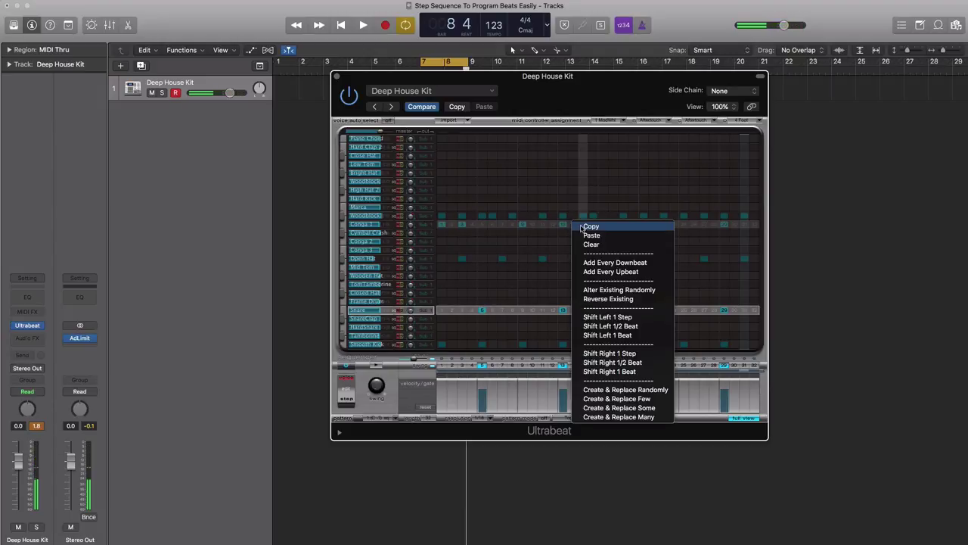
click(616, 398)
key(space)
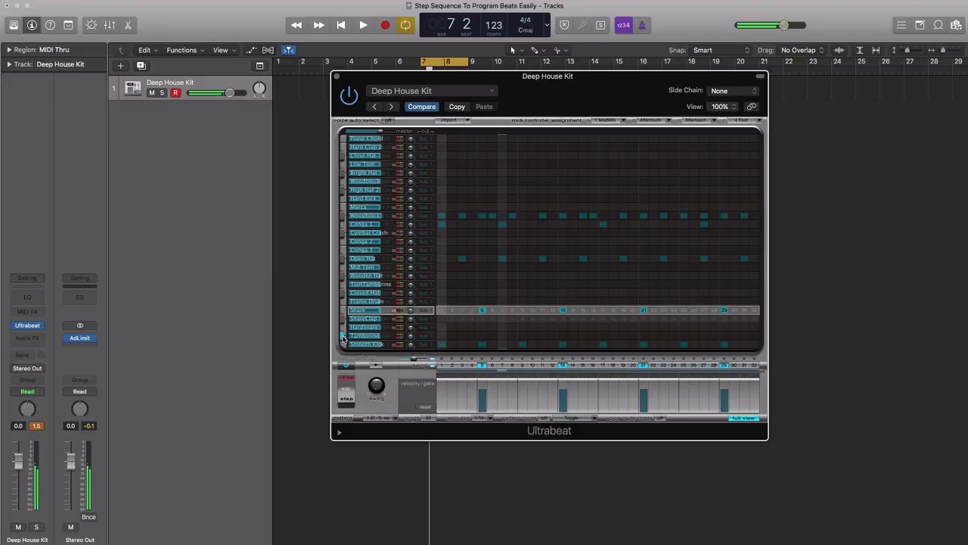
Step: Fill the Tambourine lane with Create & Replace Some, then Few, leaving hits on steps 11 and 19
right_click(514, 335)
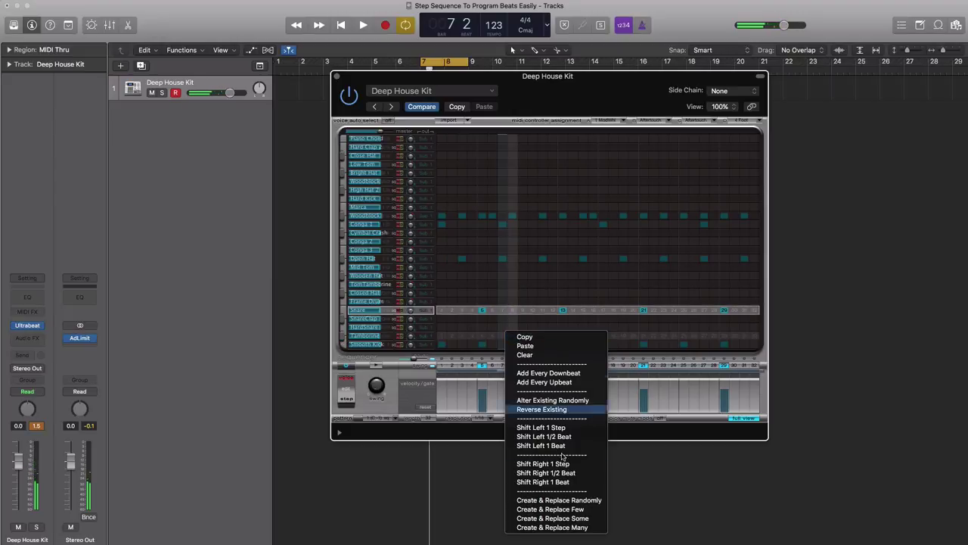
click(575, 519)
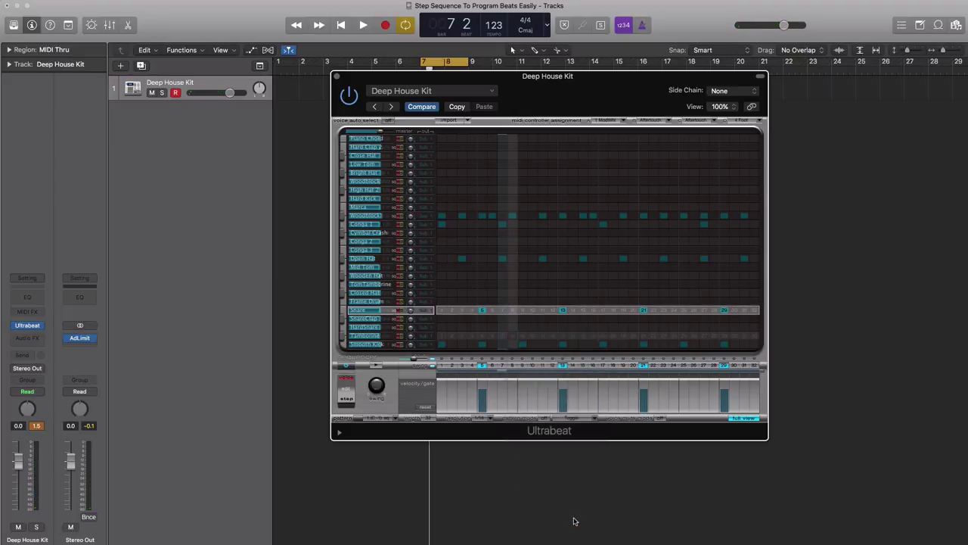
key(space)
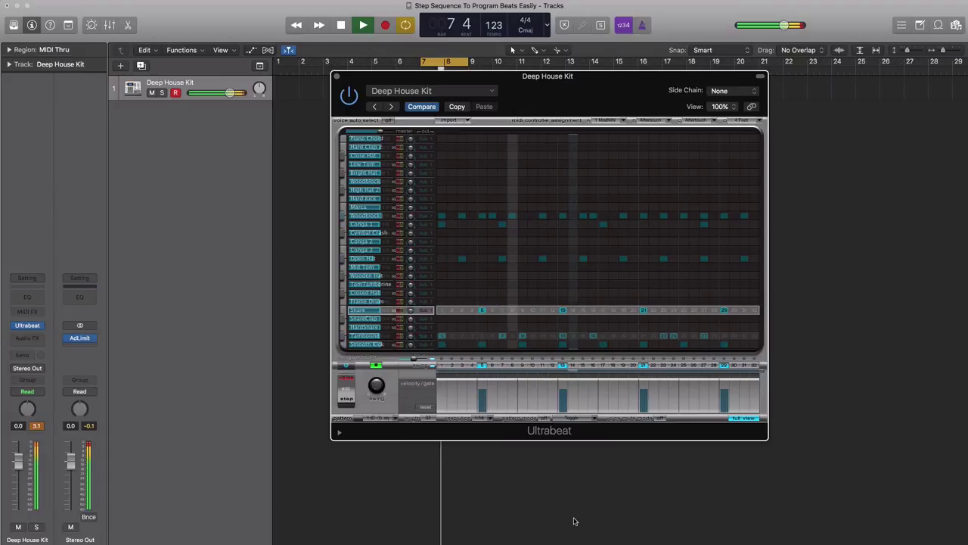
right_click(574, 333)
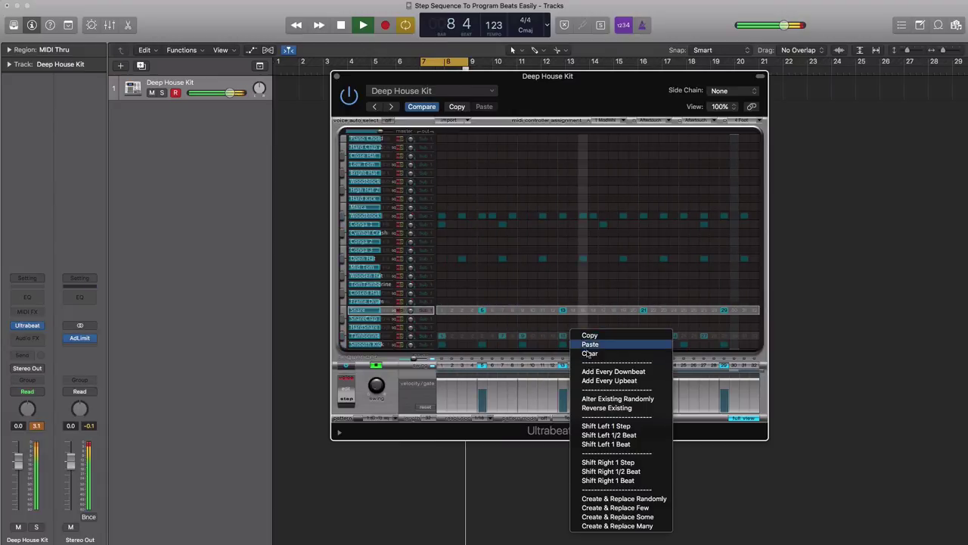
click(616, 506)
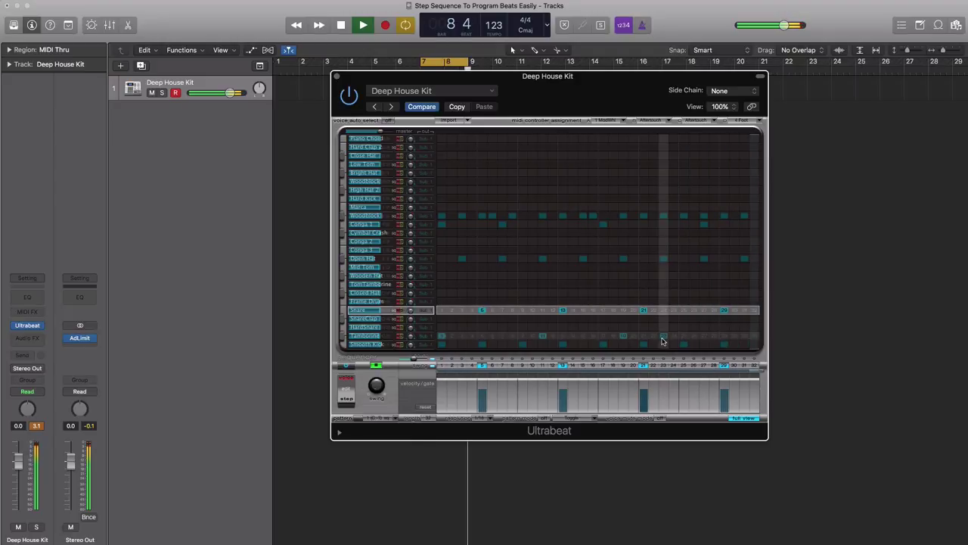
Step: Set the Tambourine voice volume to -6.5 dB
click(443, 337)
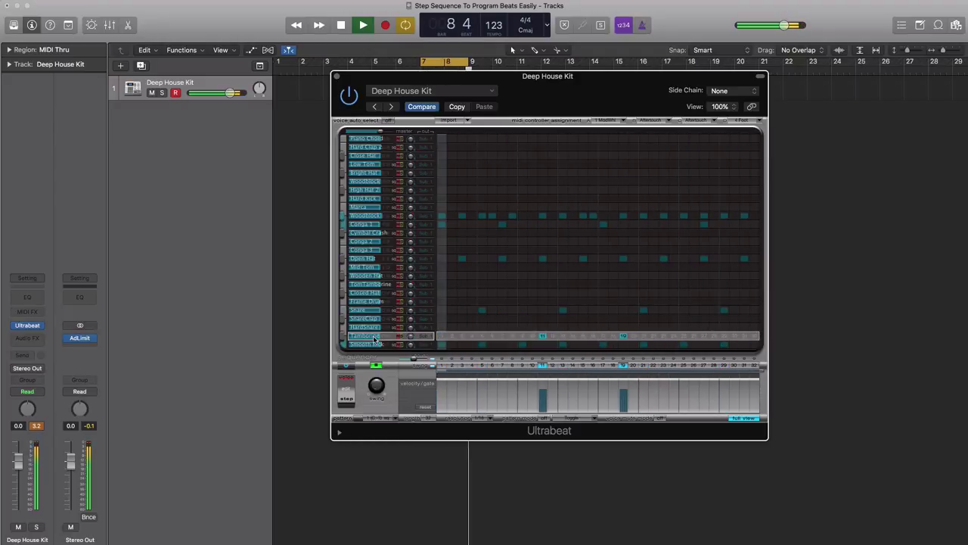
mouse_move(366, 342)
drag(365, 341, 370, 340)
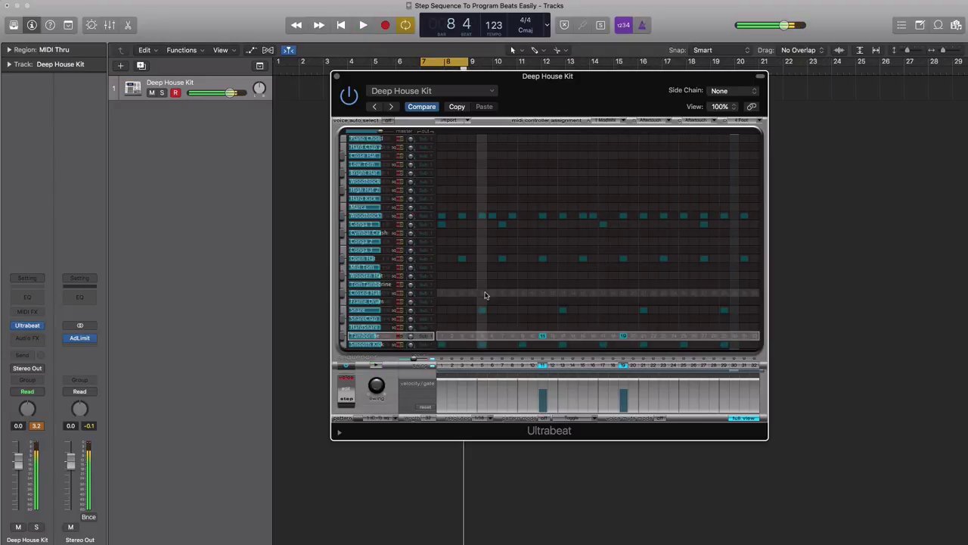
Step: Fill the Closed Hat lane using Create & Replace Randomly
right_click(459, 293)
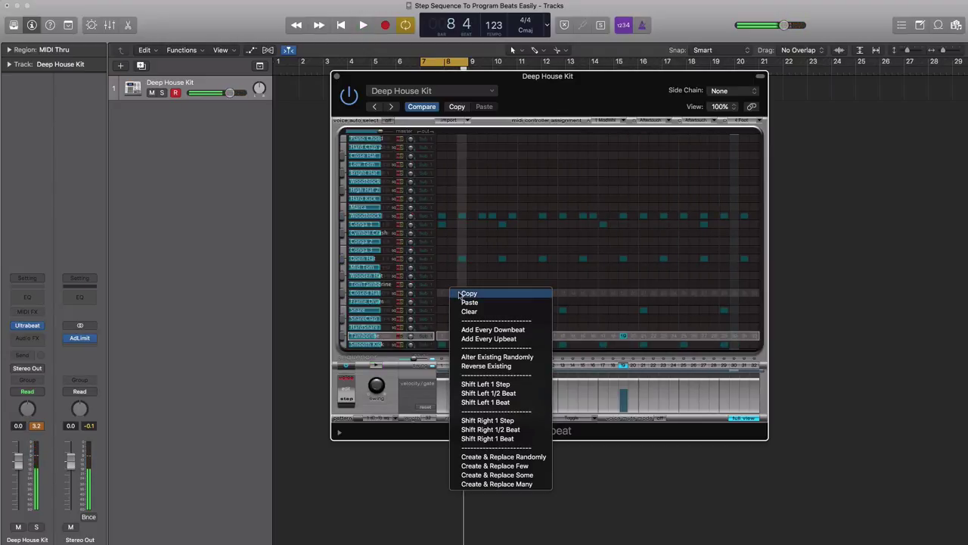
click(517, 458)
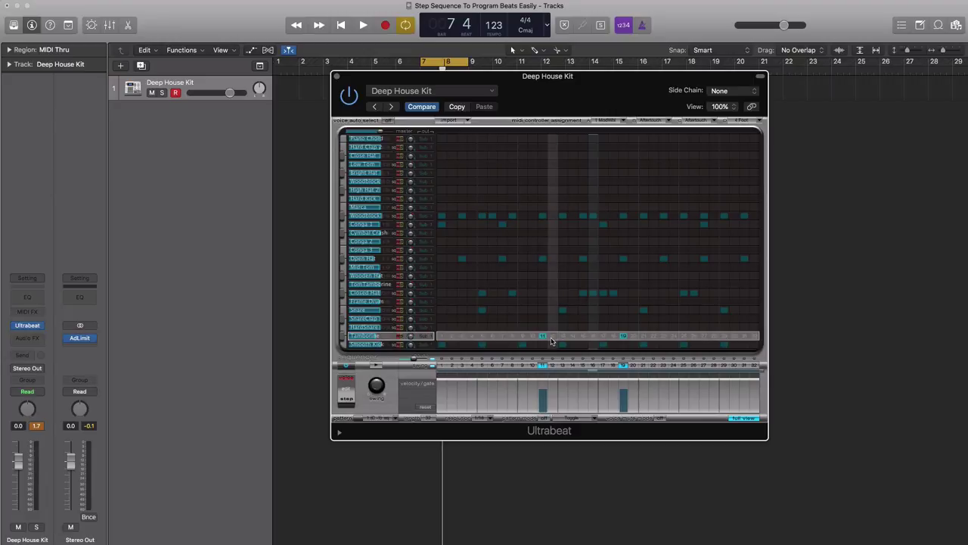
Step: Refill the Tambourine lane with Create & Replace Some, delete its step 20, and stop playback
right_click(554, 341)
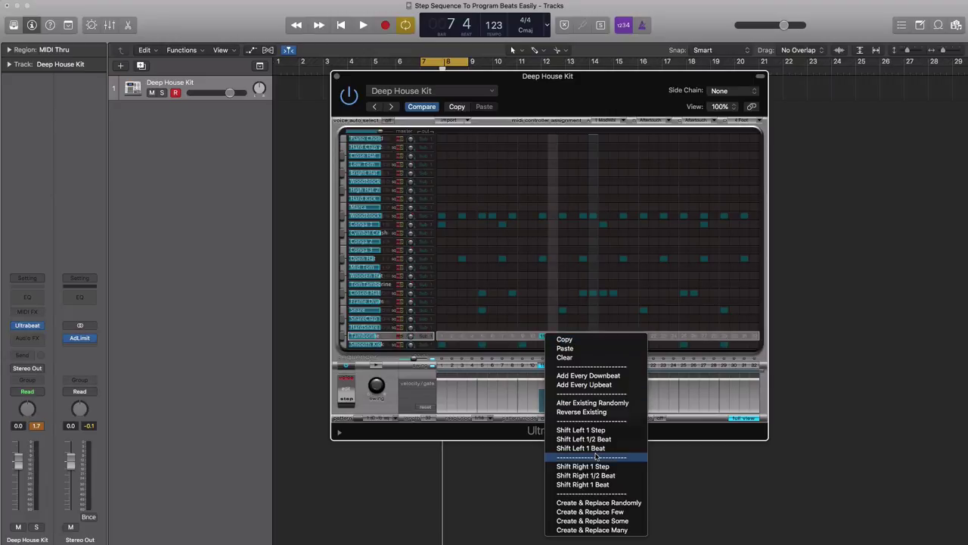
click(605, 522)
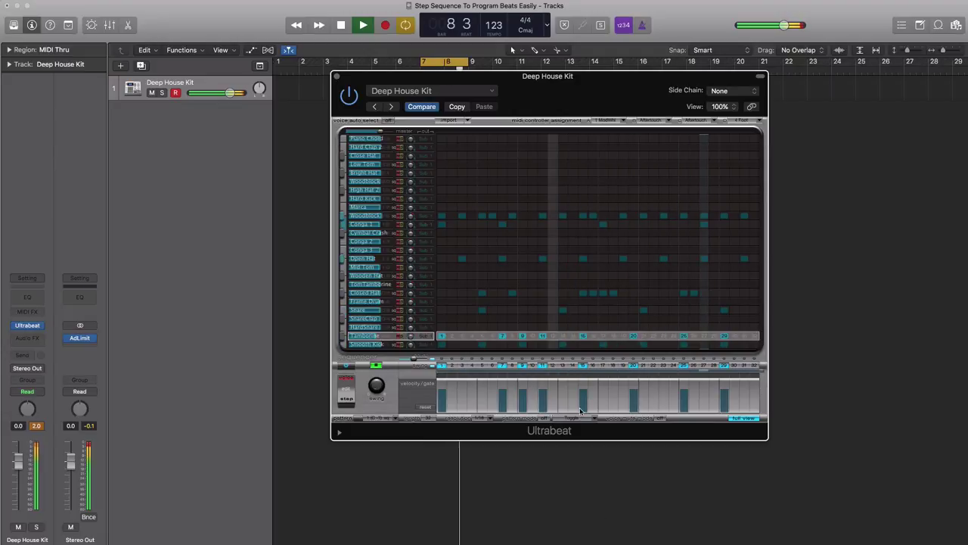
click(632, 337)
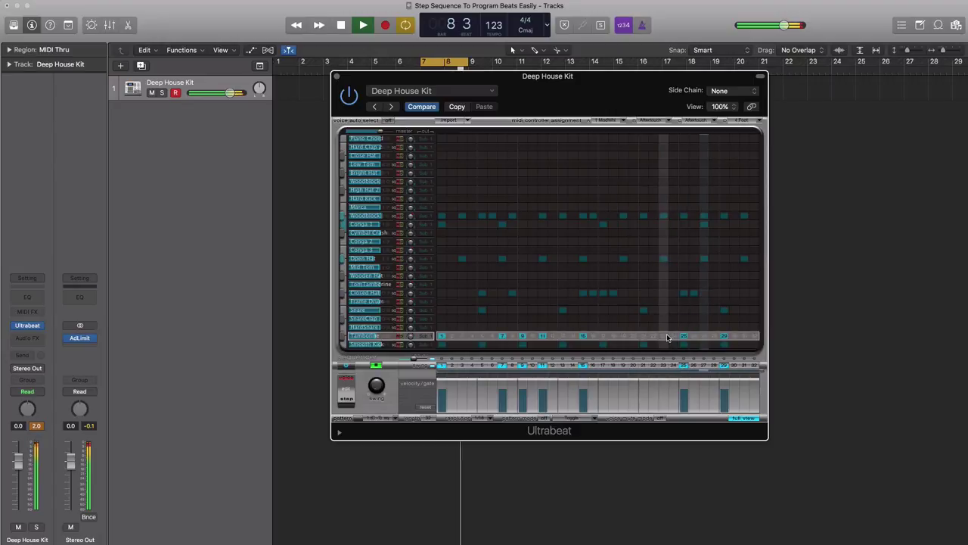
key(space)
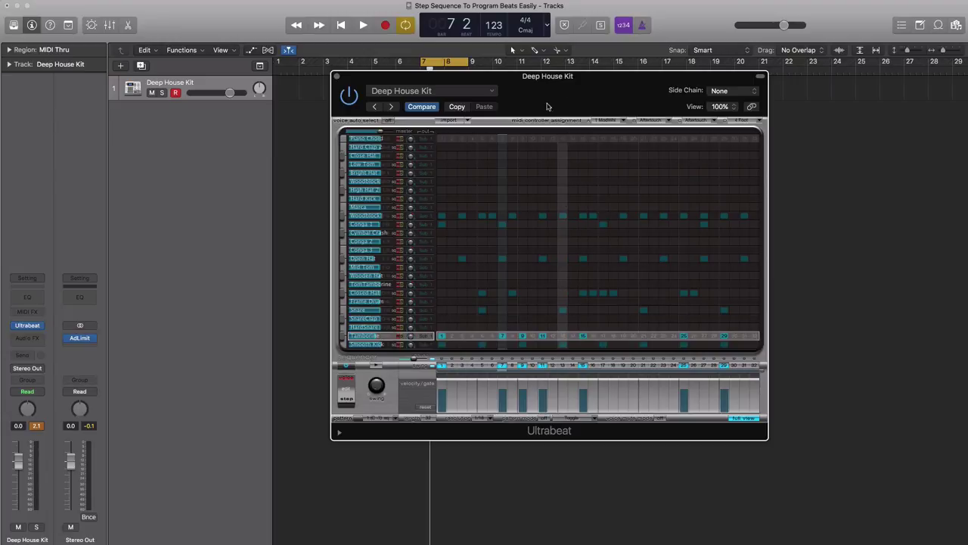
Step: Drag the Ultrabeat pattern to bar 7 of the Deep House Kit track, close Ultrabeat, and play
drag(553, 104, 723, 91)
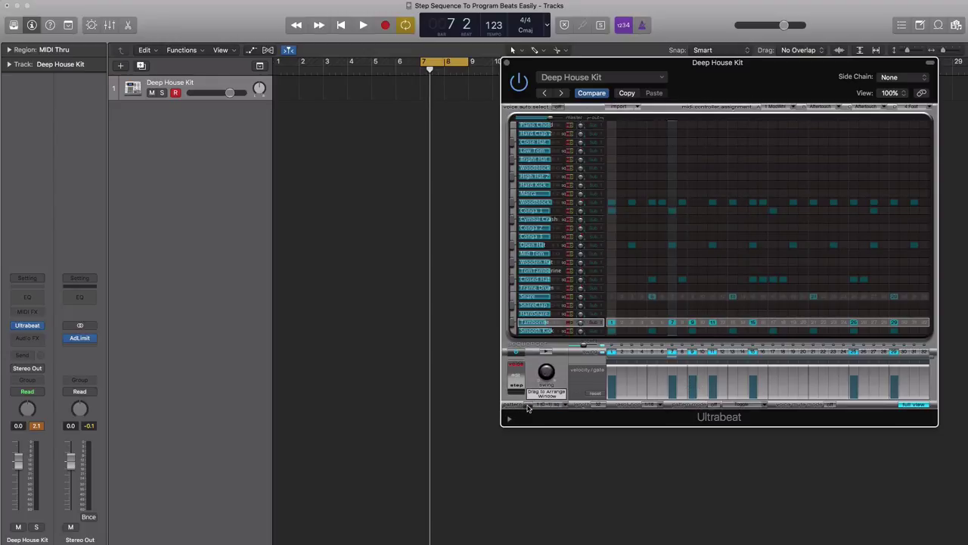
drag(481, 230, 431, 103)
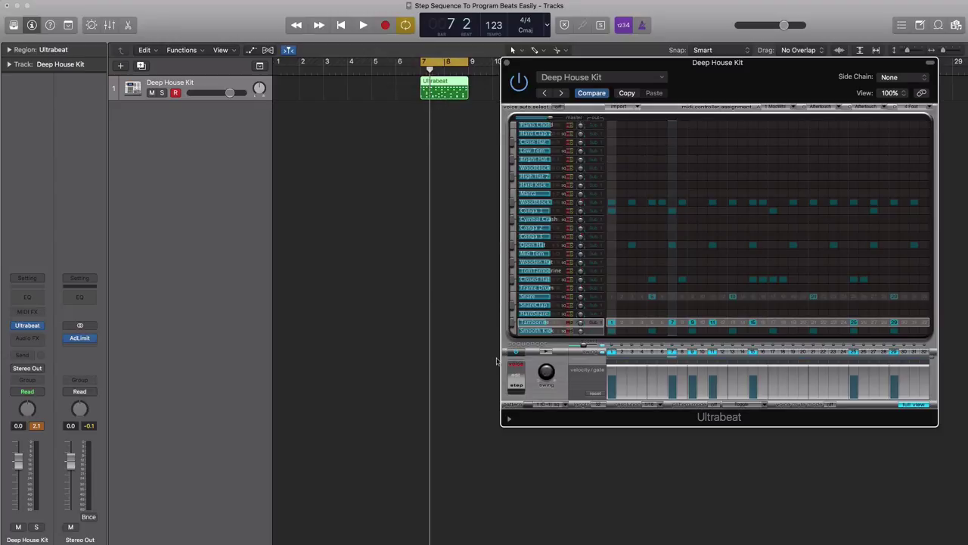
click(507, 63)
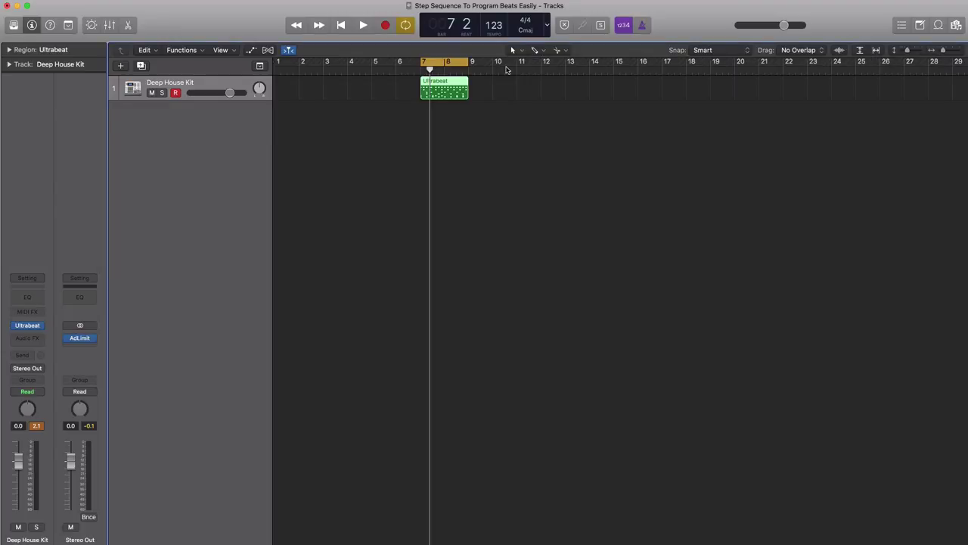
key(space)
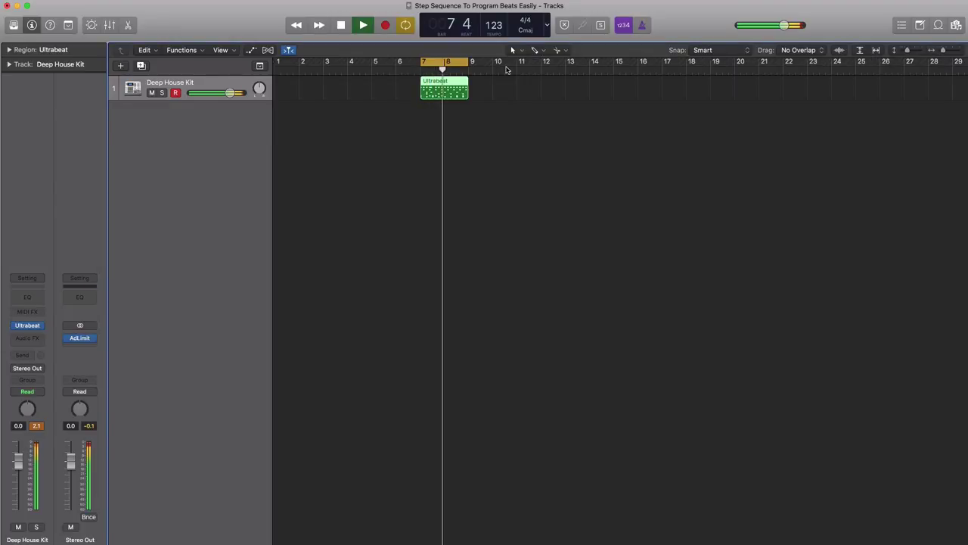